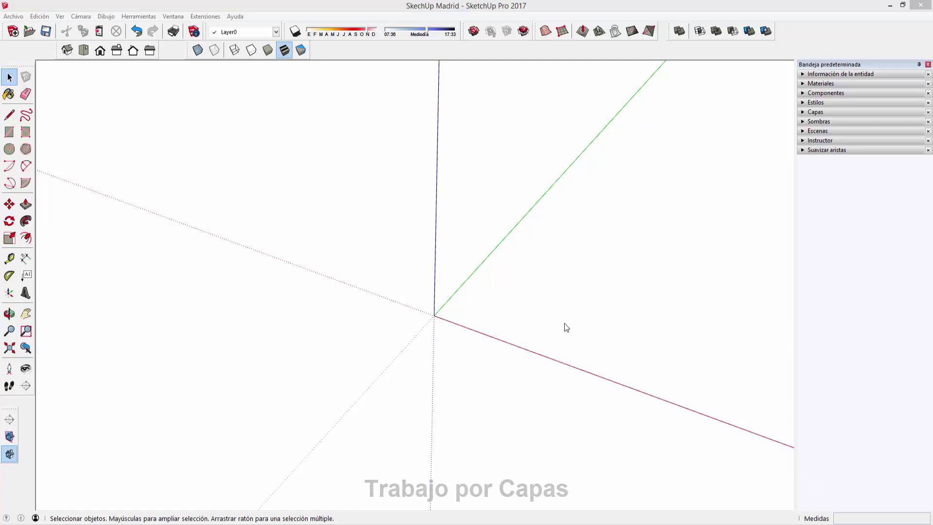
Orbit around the axes and open Ventana > Bandeja predeterminada to list the tray panels
middle_click_drag(565, 330, 558, 319)
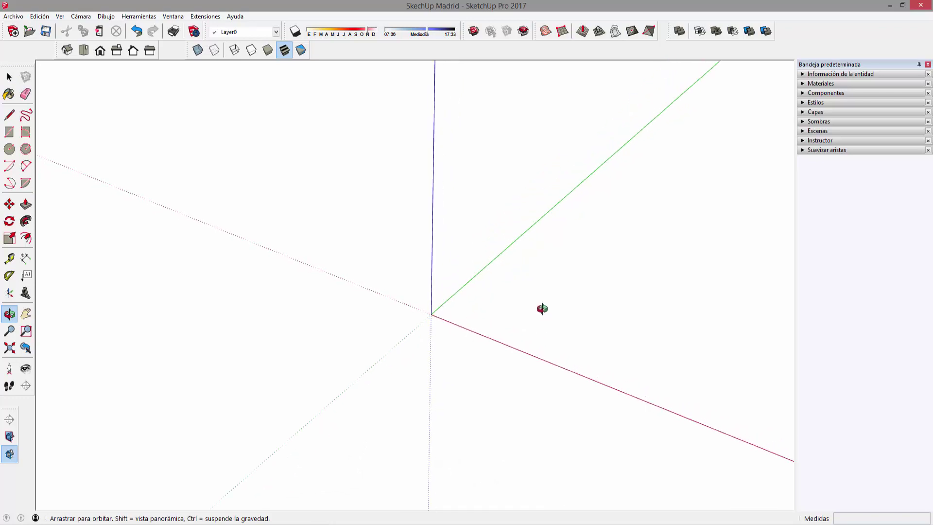
middle_click_drag(559, 319, 524, 309)
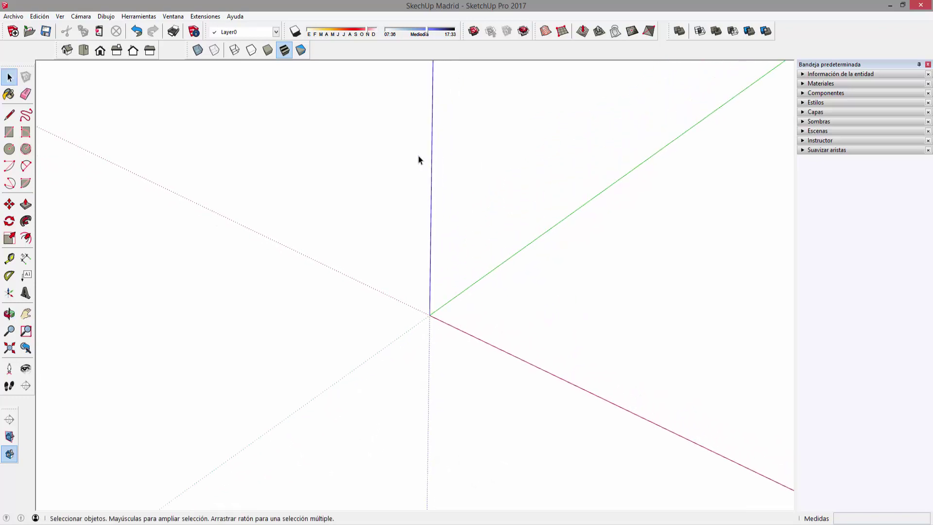
left_click(181, 18)
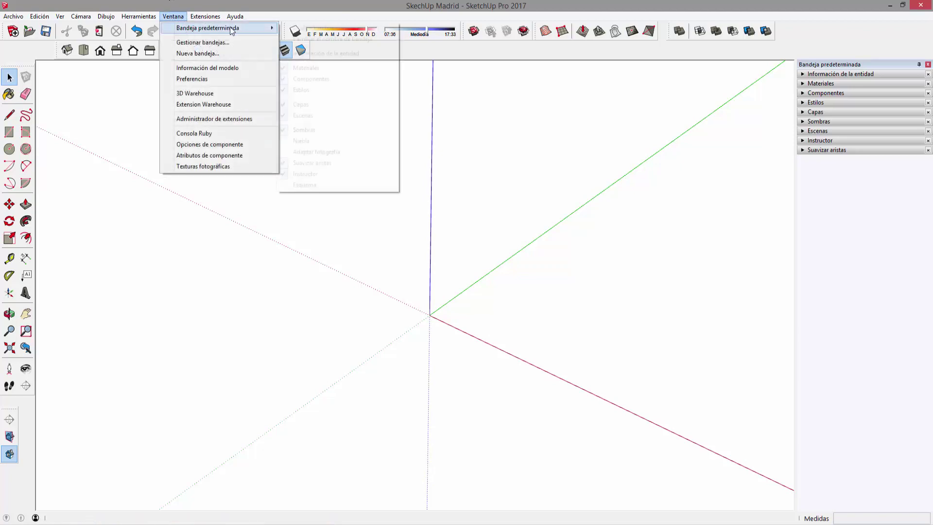
mouse_move(214, 36)
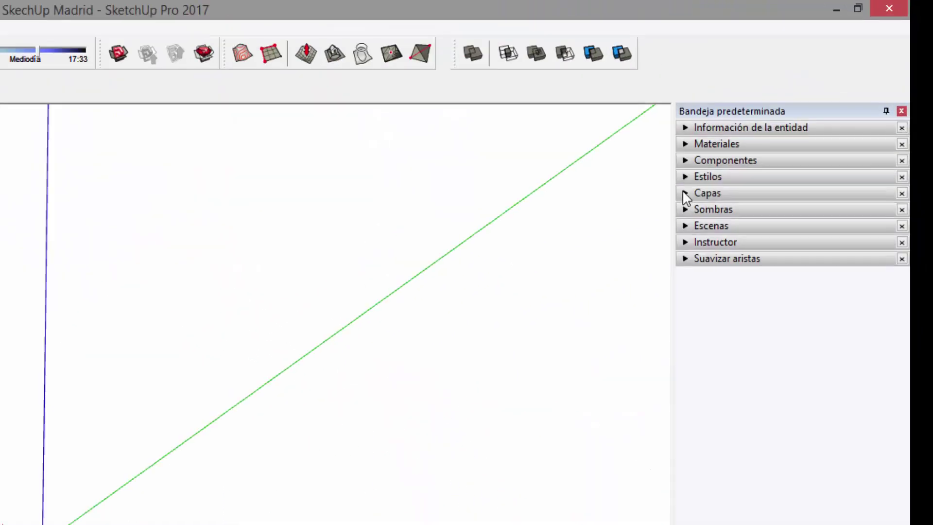
Expand the Capas layers panel, orbit the view, and move the Layers toolbar into the second row
left_click(684, 193)
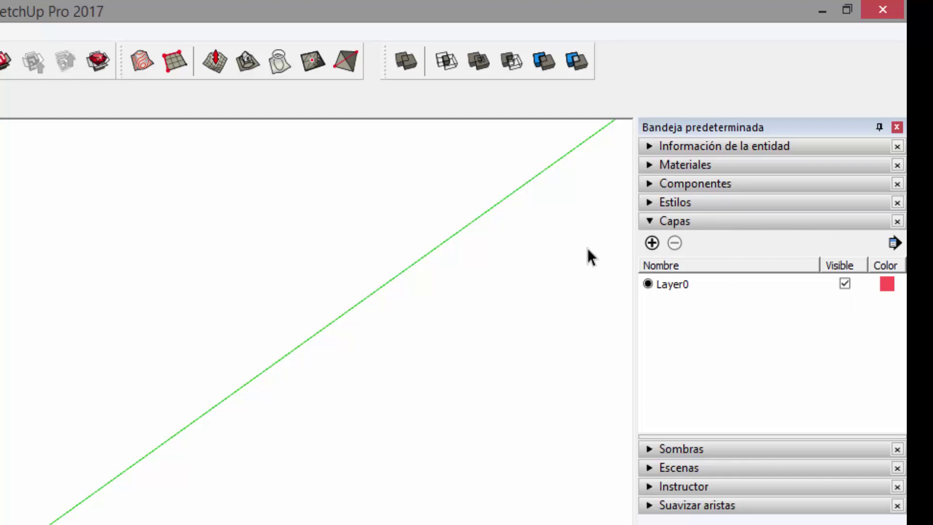
middle_click_drag(534, 306, 487, 284)
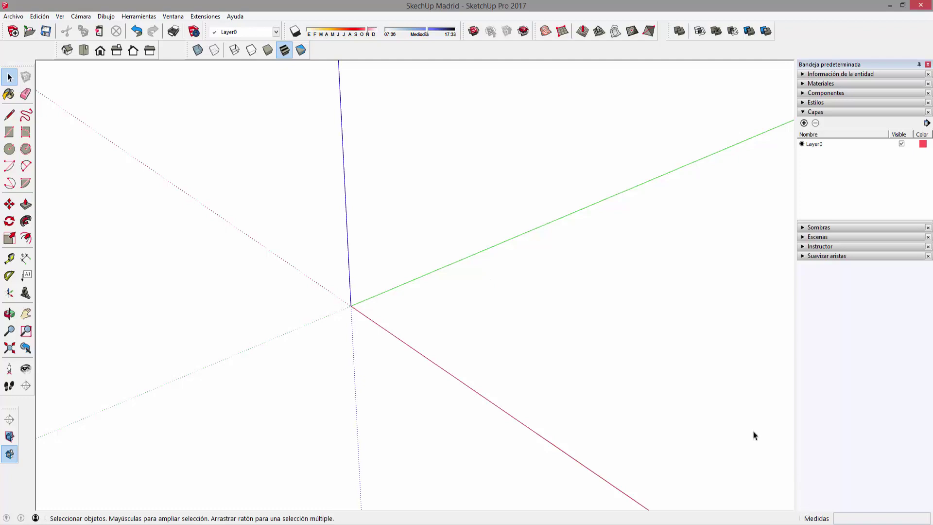
middle_click_drag(525, 248, 765, 239)
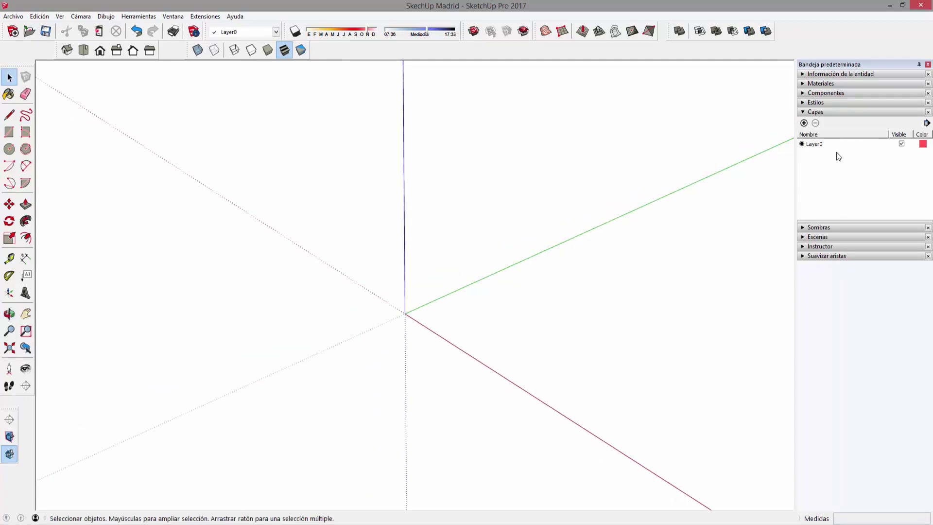
mouse_move(208, 32)
left_mouse_down()
mouse_move(210, 76)
mouse_move(158, 100)
left_mouse_up()
Float the Layers toolbar as a Capas window and confirm its dropdown lists only Layer0
left_click_drag(333, 211, 289, 173)
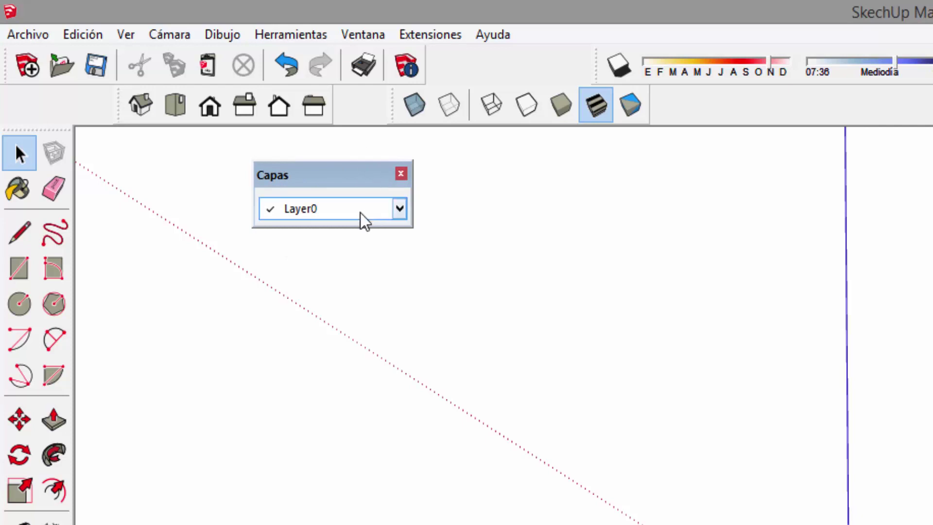
left_click(398, 208)
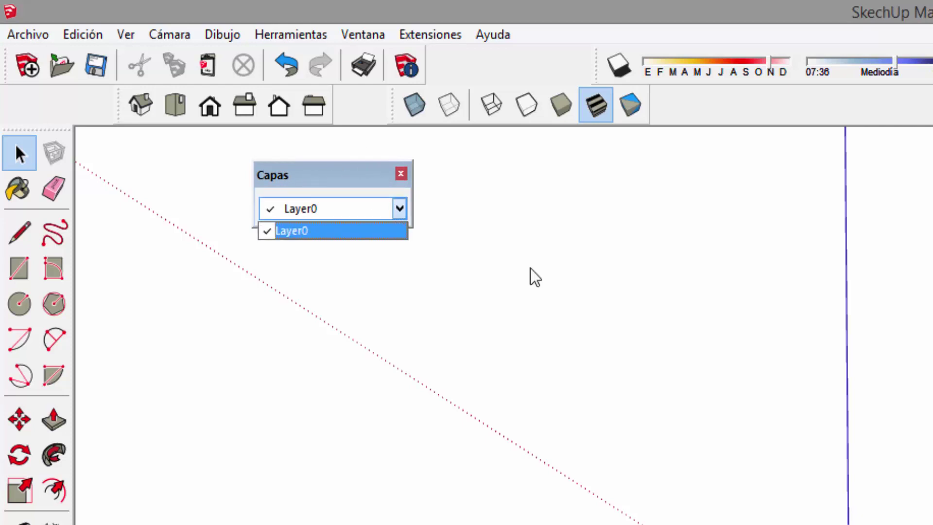
left_click(890, 458)
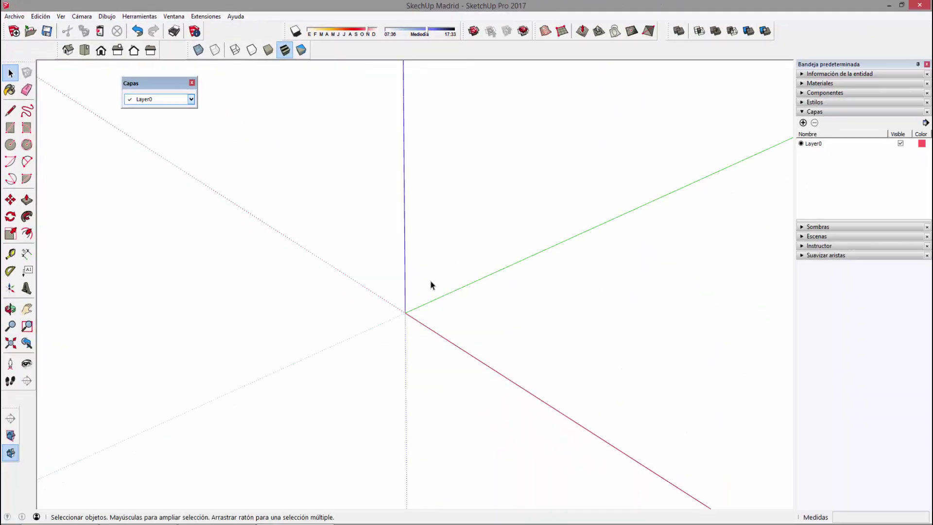
middle_click_drag(441, 296, 406, 302)
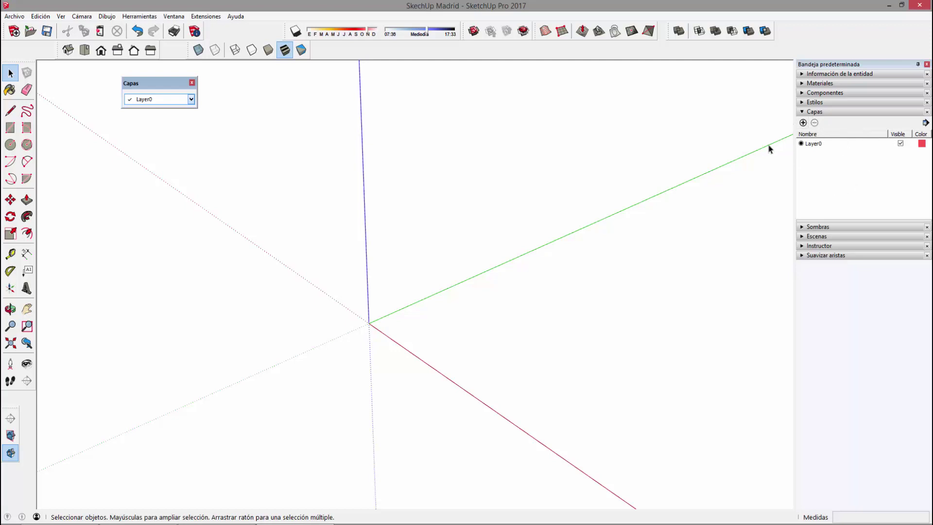
middle_click_drag(581, 293, 529, 271)
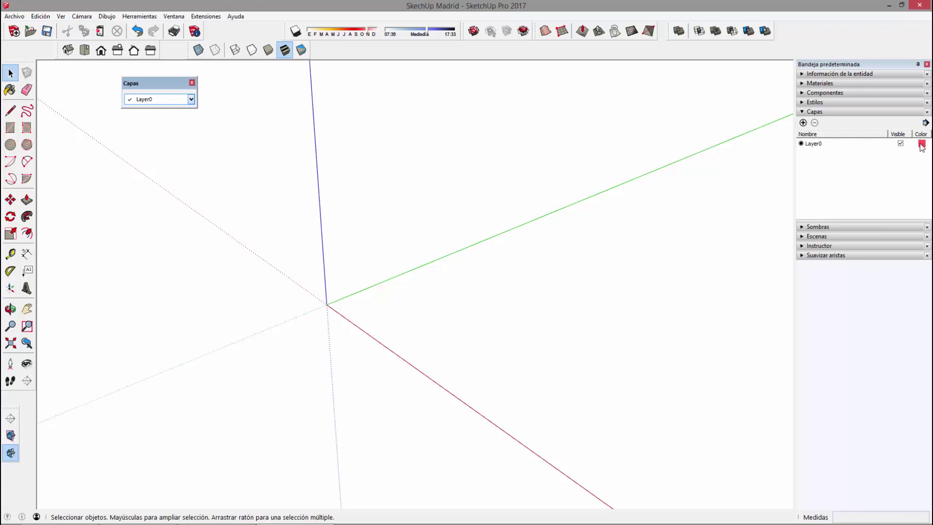
middle_click_drag(525, 272, 495, 285)
mouse_move(453, 306)
middle_mouse_down()
mouse_move(488, 294)
mouse_move(534, 295)
mouse_move(430, 300)
middle_mouse_up()
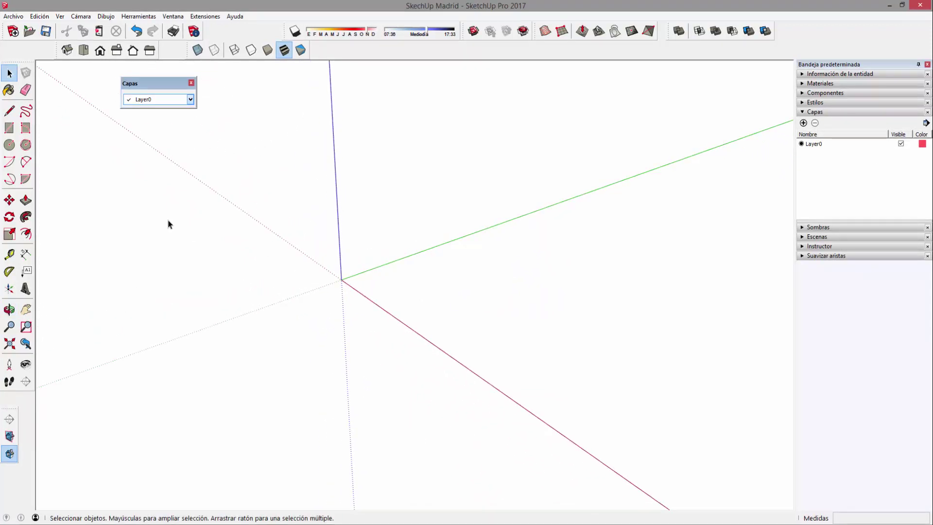
Draw a square near the origin and Push/Pull it up into a cube
left_click(9, 127)
left_click(383, 287)
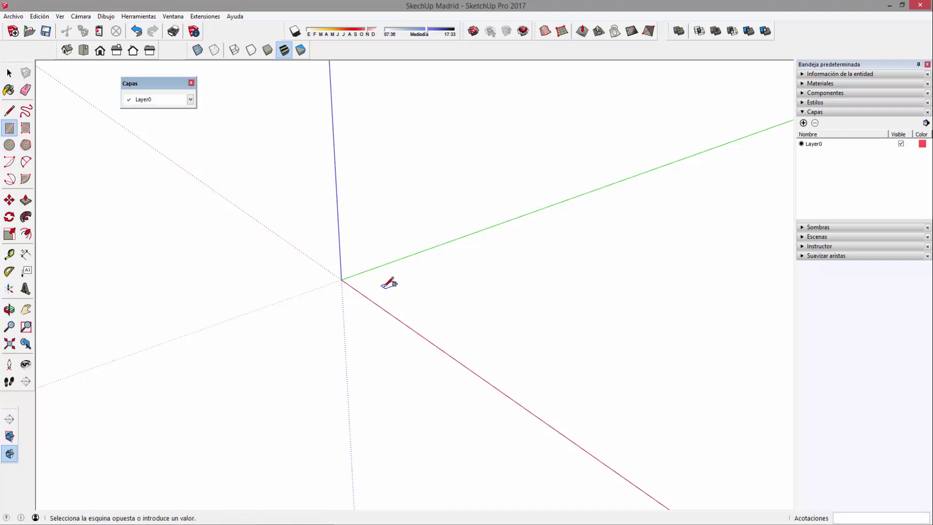
left_click(470, 292)
key("p")
left_click_drag(444, 303, 442, 239)
key("space")
Copy the cube twice in a row with Move+Ctrl, making three identical cubes
left_click_drag(338, 164, 525, 340)
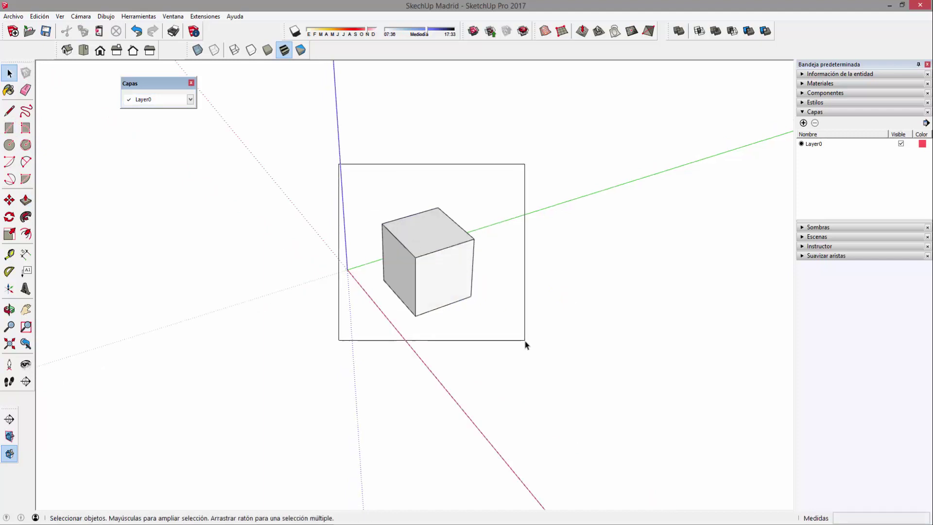
key("m")
key("ctrl")
left_click(442, 338)
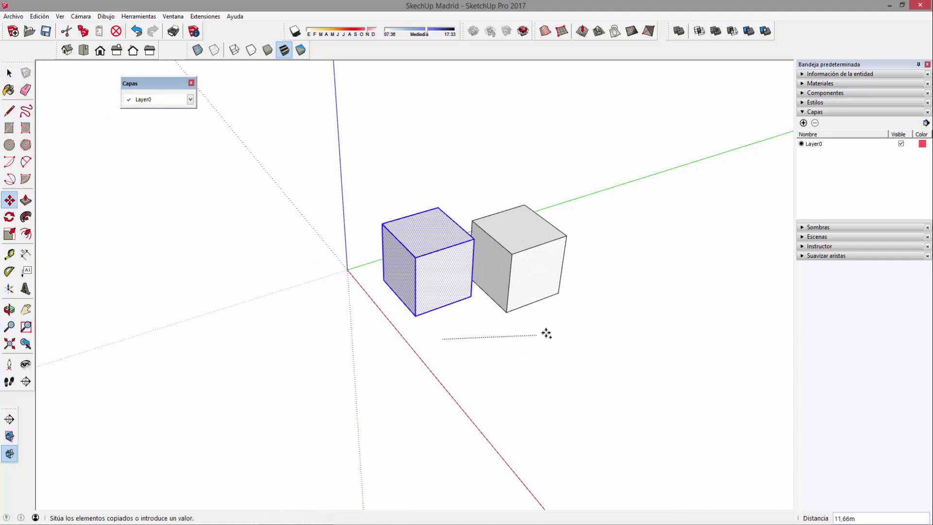
left_click(577, 325)
key("ctrl")
left_click(666, 388)
key("space")
mouse_move(604, 385)
middle_mouse_down()
mouse_move(502, 383)
mouse_move(646, 343)
mouse_move(583, 316)
middle_mouse_up()
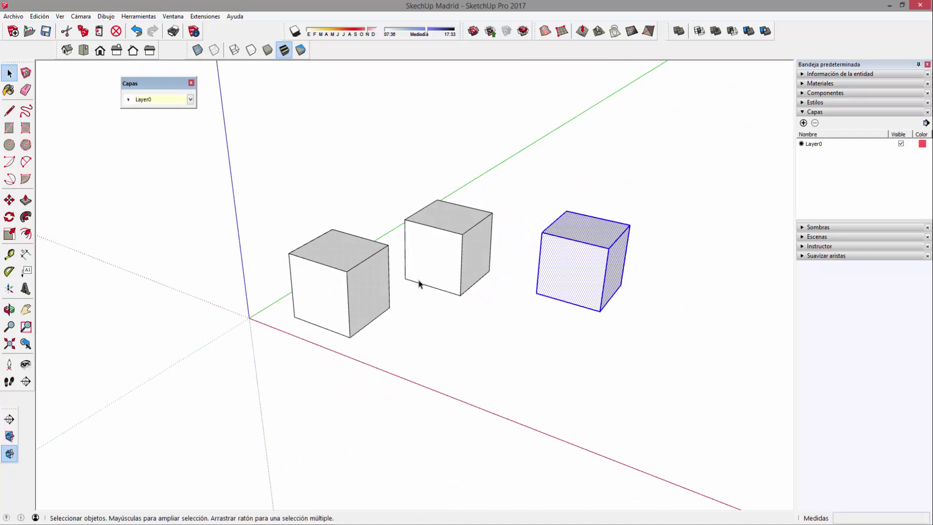
mouse_move(339, 297)
middle_mouse_down()
mouse_move(483, 265)
mouse_move(417, 265)
mouse_move(251, 223)
middle_mouse_up()
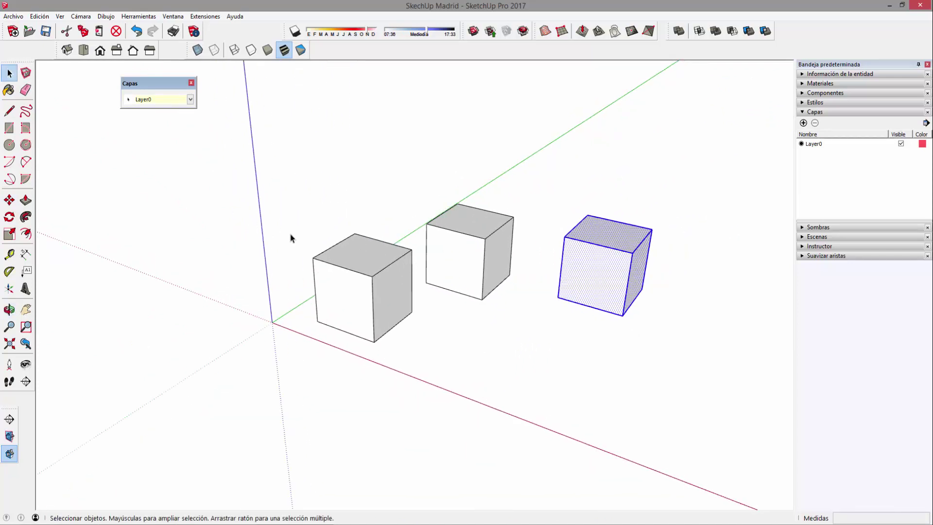
scroll(424, 296, "up", 1)
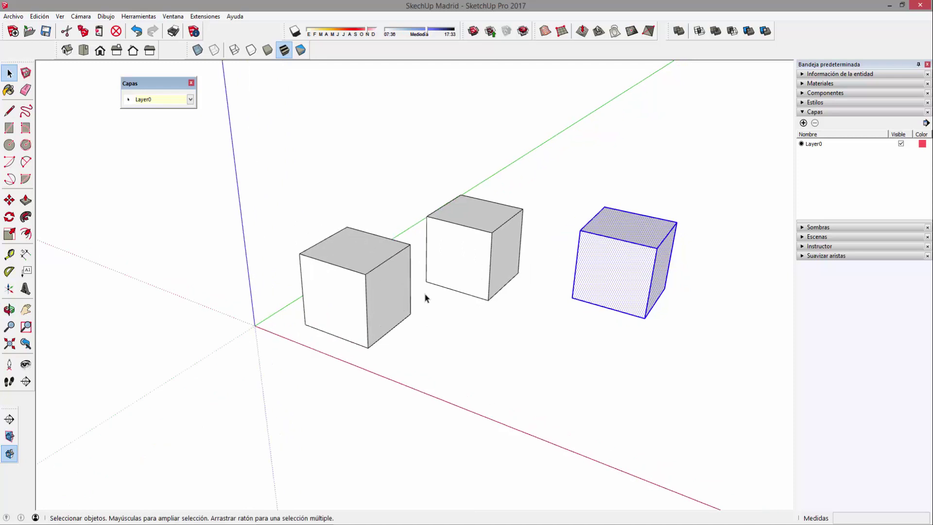
scroll(424, 296, "up", 2)
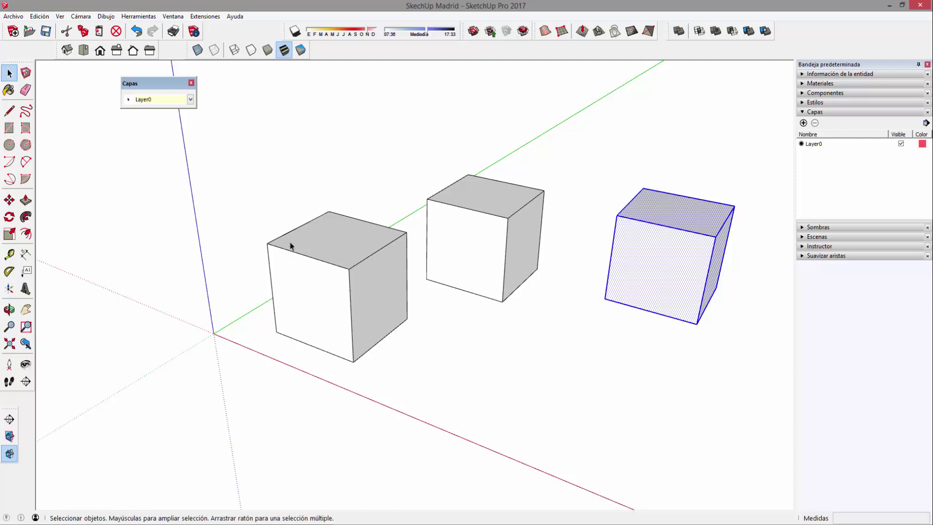
Confirm the Capas dropdown offers only Layer0, deselect the cubes, and move the Capas window left
left_click(190, 100)
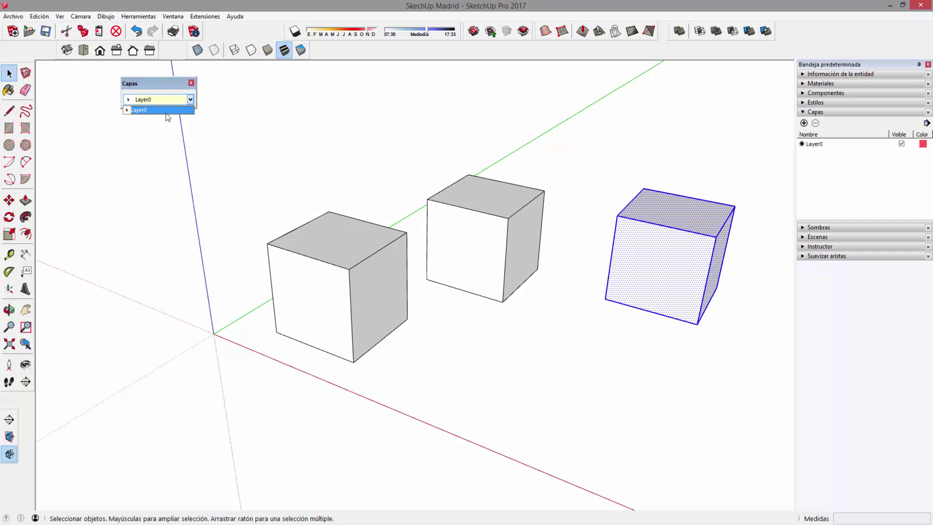
left_click(362, 203)
left_click(291, 176)
left_click_drag(250, 135, 606, 381)
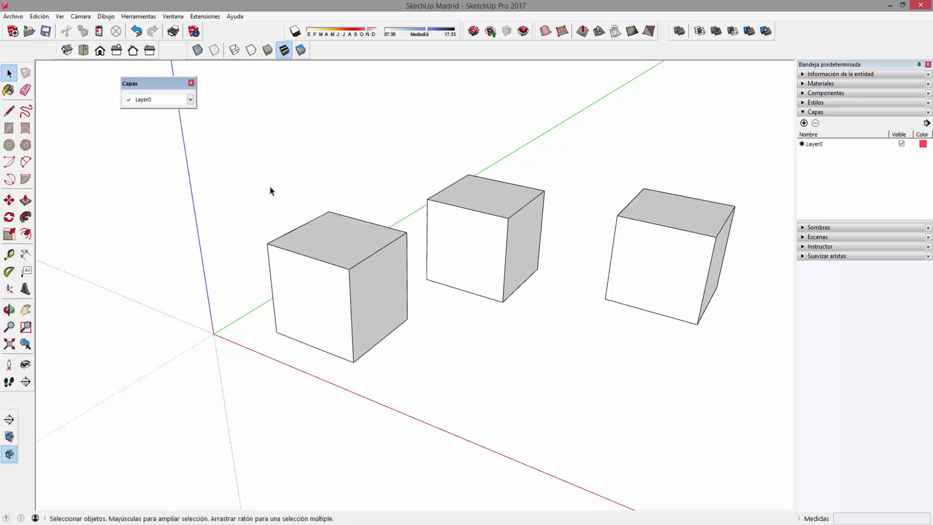
left_click(164, 100)
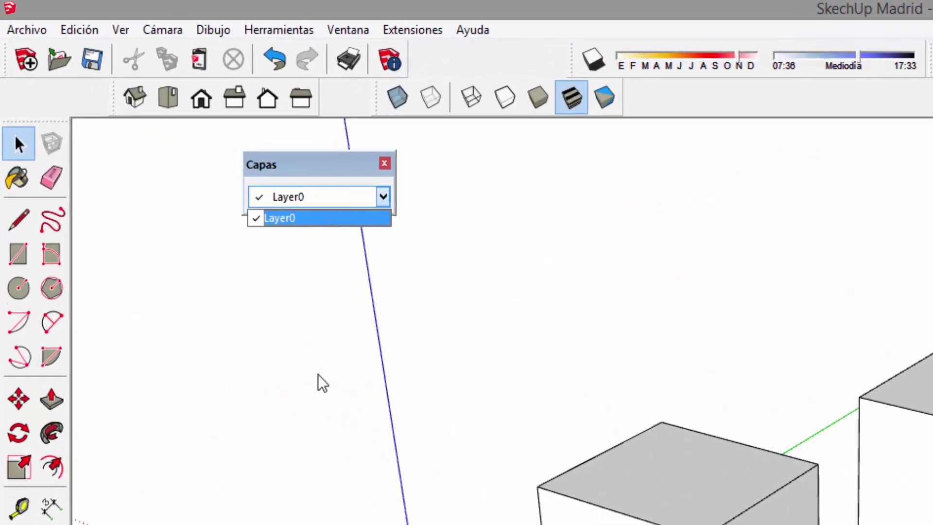
left_click(361, 193)
left_click_drag(316, 168, 174, 173)
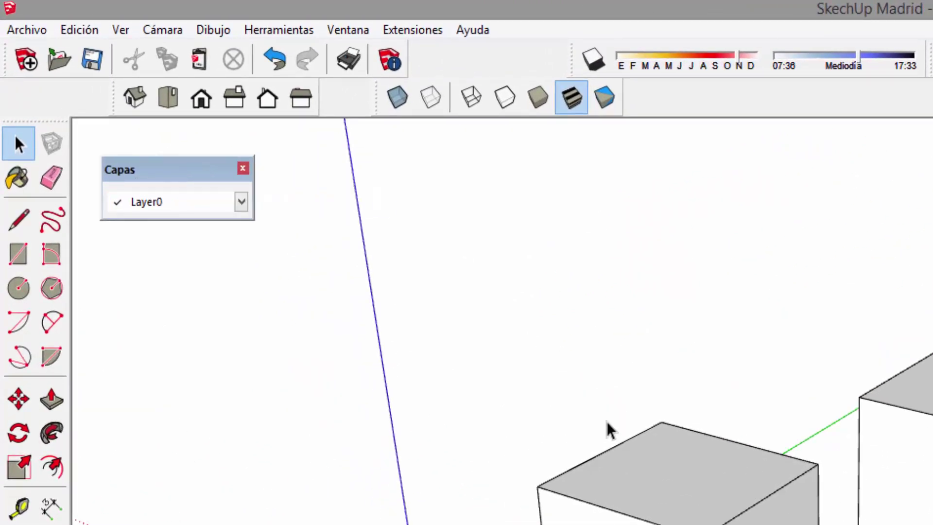
middle_click_drag(606, 429, 484, 462, "shift")
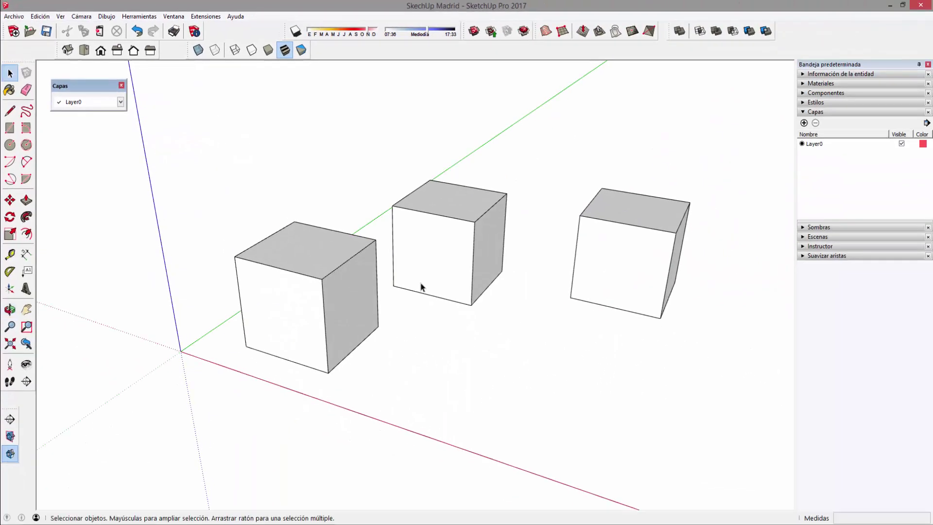
mouse_move(356, 272)
middle_mouse_down()
mouse_move(297, 277)
mouse_move(276, 229)
middle_mouse_up()
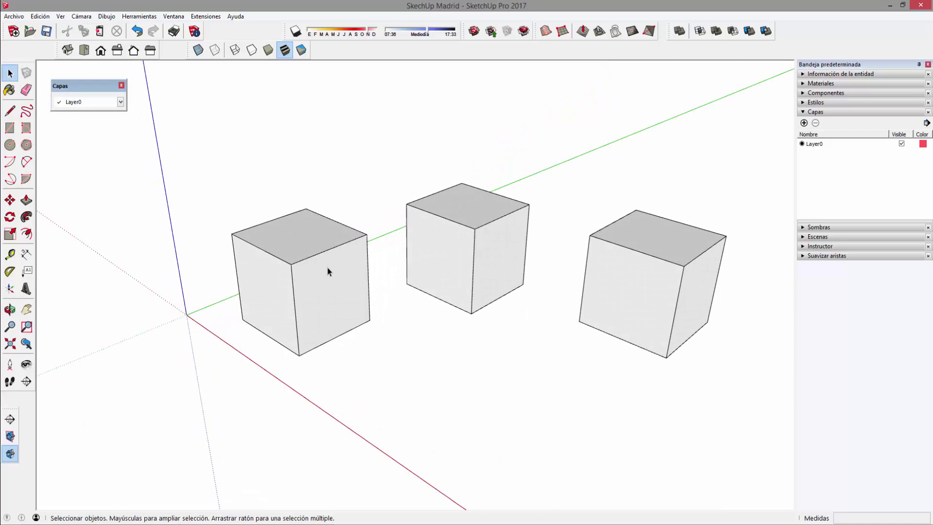
Open the Colores material collection and paint the left cube orange with Color B04
left_click(443, 272)
left_click(680, 302)
left_click(307, 260)
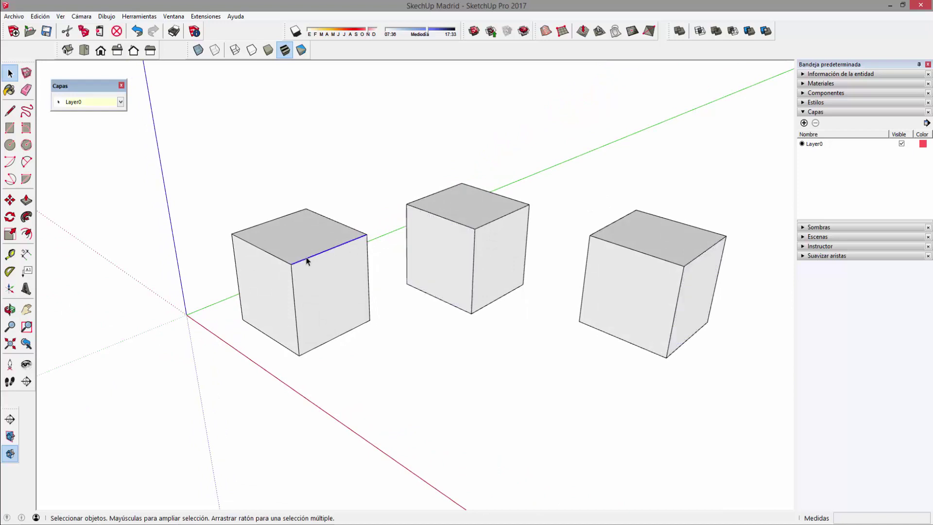
left_click(802, 85)
left_click(860, 148)
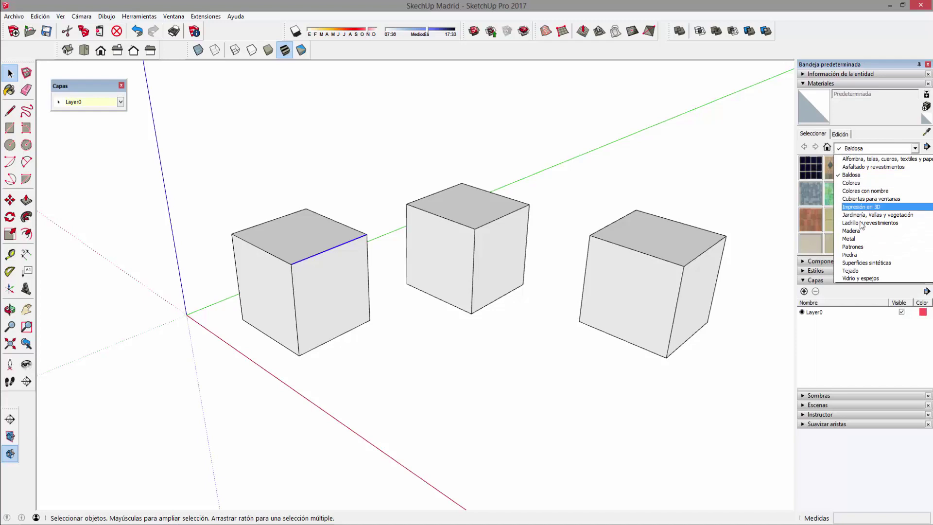
scroll(867, 262, "up", 1)
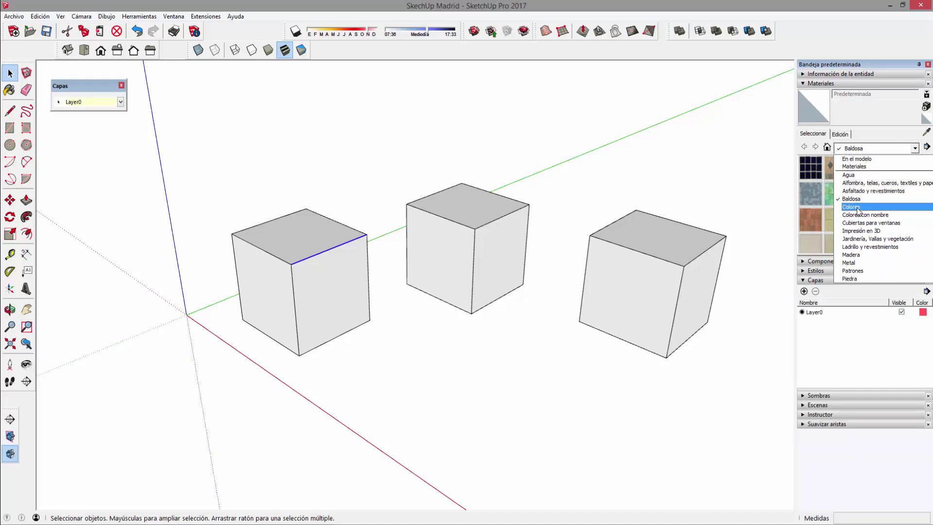
left_click(857, 206)
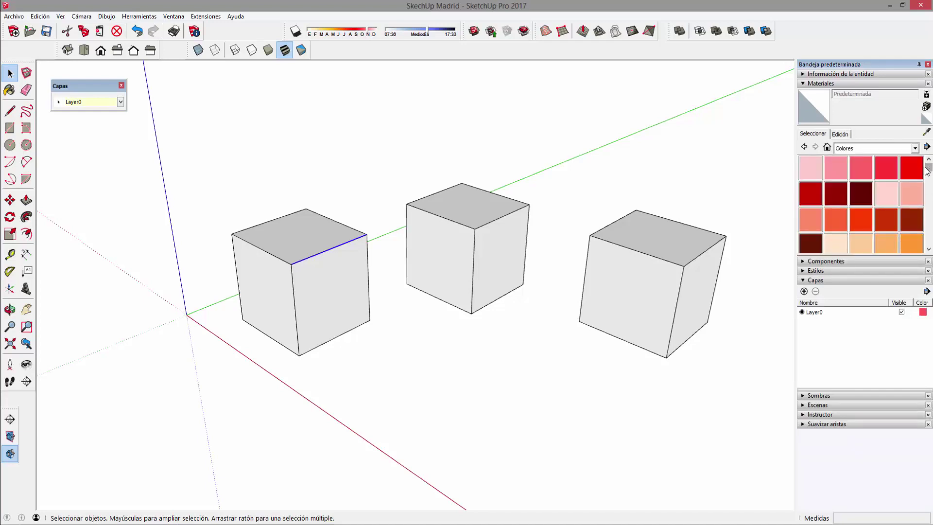
left_click(836, 222)
middle_click_drag(551, 287, 308, 270)
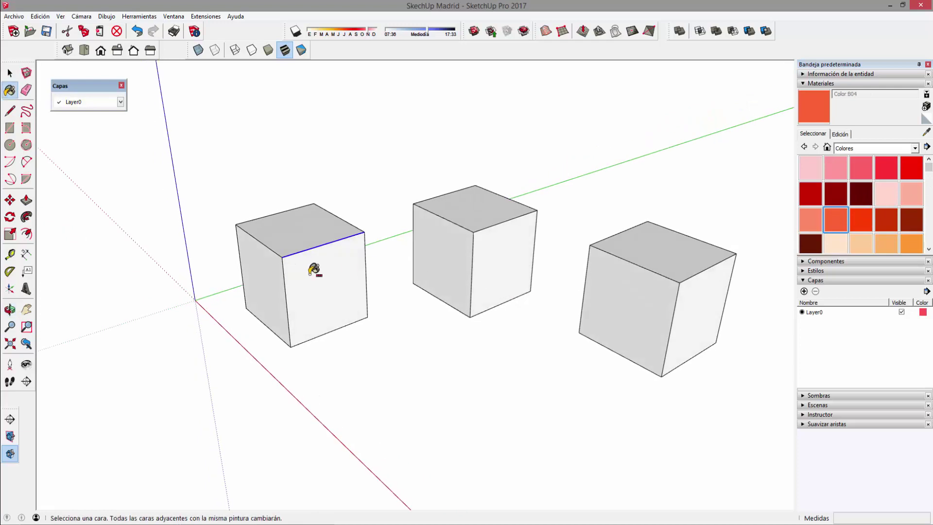
left_click(314, 270)
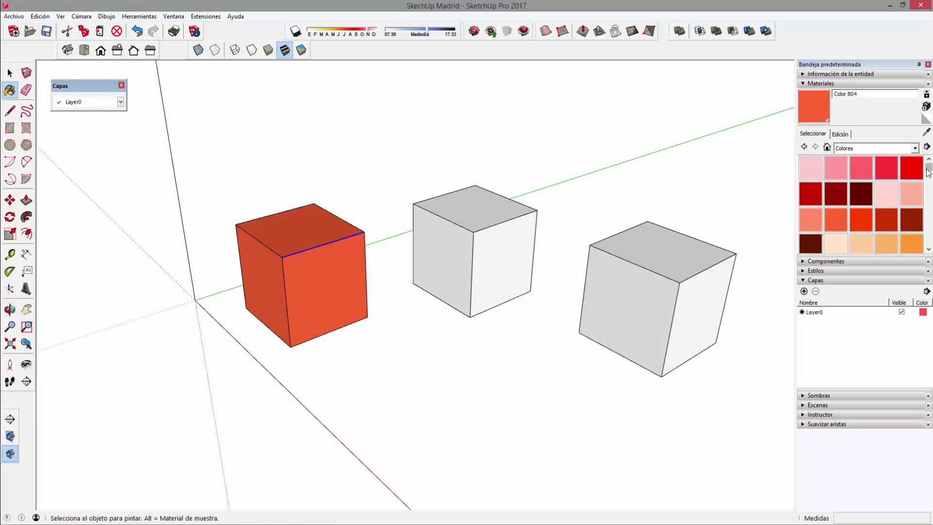
Paint the middle cube yellow with Color D04
left_click_drag(928, 170, 928, 186)
scroll(929, 186, "down", 2)
left_click(861, 168)
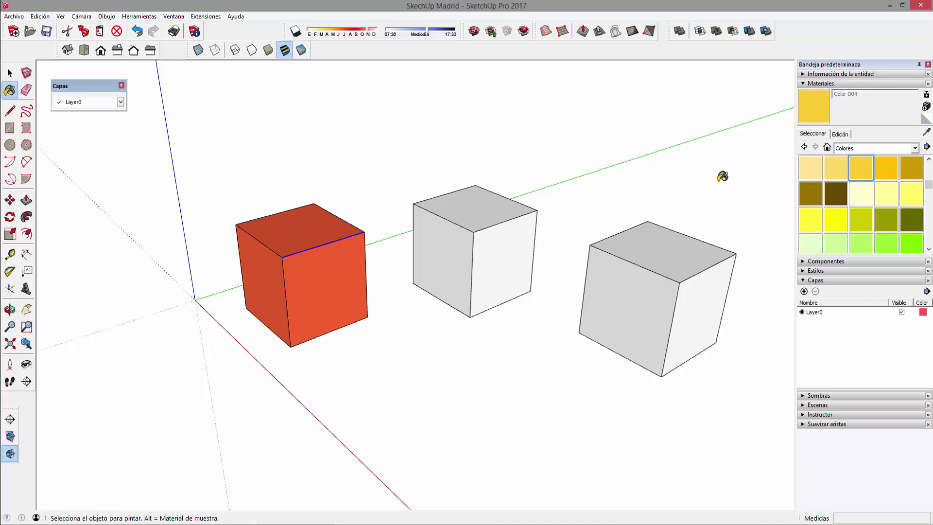
key("space")
left_click_drag(407, 173, 558, 350)
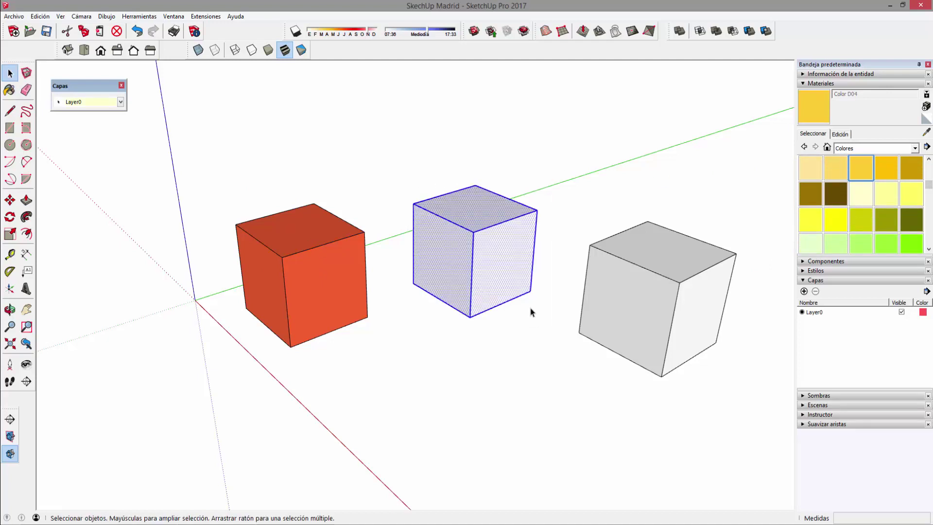
key("b")
left_click(521, 267)
Paint the right cube blue with Color I05, then deselect it
left_click_drag(928, 184, 928, 207)
left_click(884, 224)
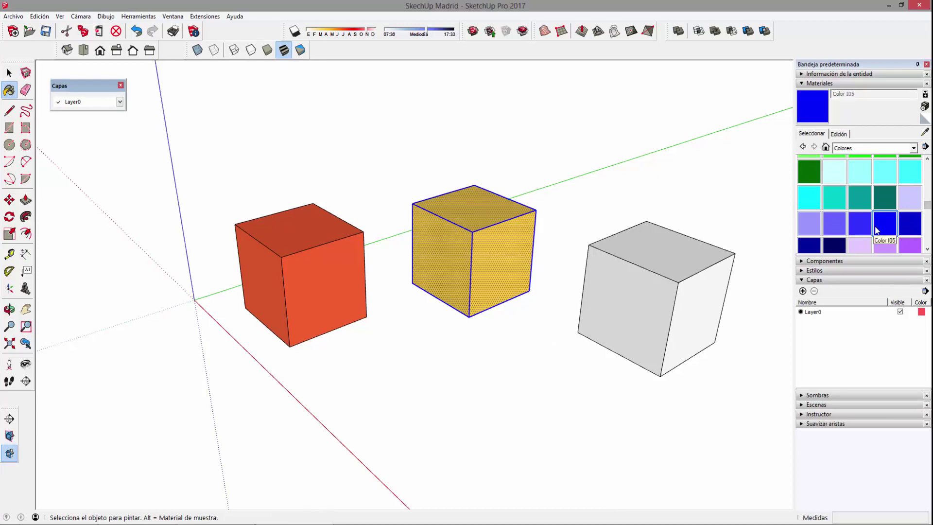
key("space")
left_click_drag(566, 194, 742, 379)
key("b")
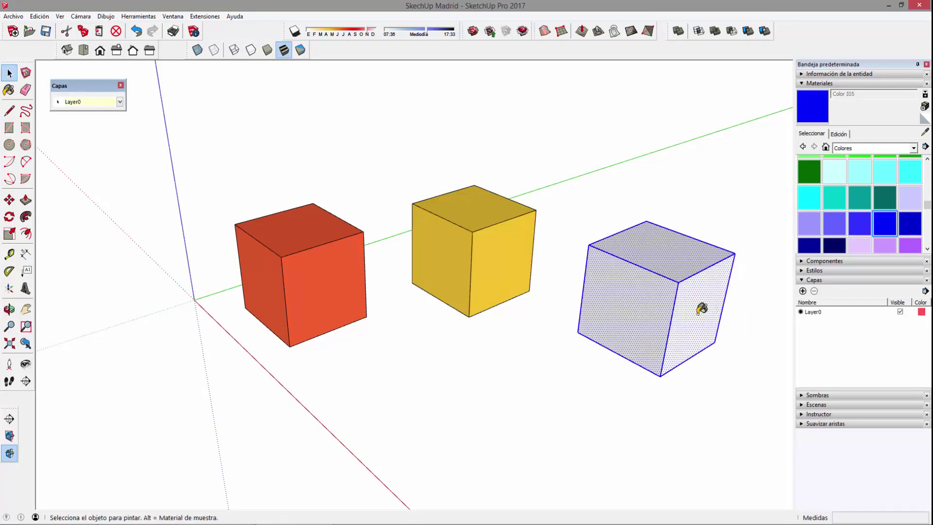
left_click(696, 307)
key("space")
left_click(583, 402)
mouse_move(543, 264)
middle_mouse_down()
mouse_move(520, 318)
mouse_move(556, 348)
mouse_move(670, 267)
mouse_move(416, 219)
mouse_move(240, 211)
mouse_move(282, 290)
mouse_move(531, 343)
middle_mouse_up()
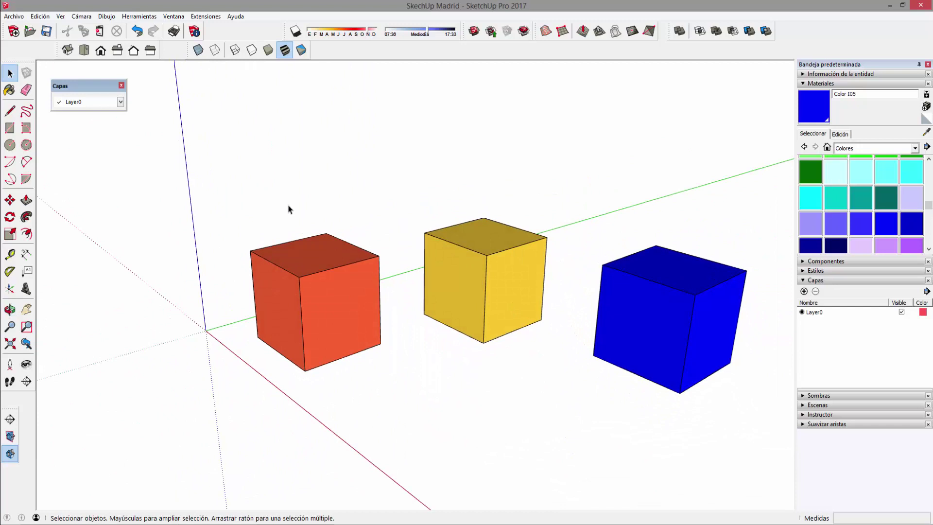
Collapse Materials, then use the Capas + button to create Caja Naranja, Caja Amarilla and Caja Azul
left_click(804, 85)
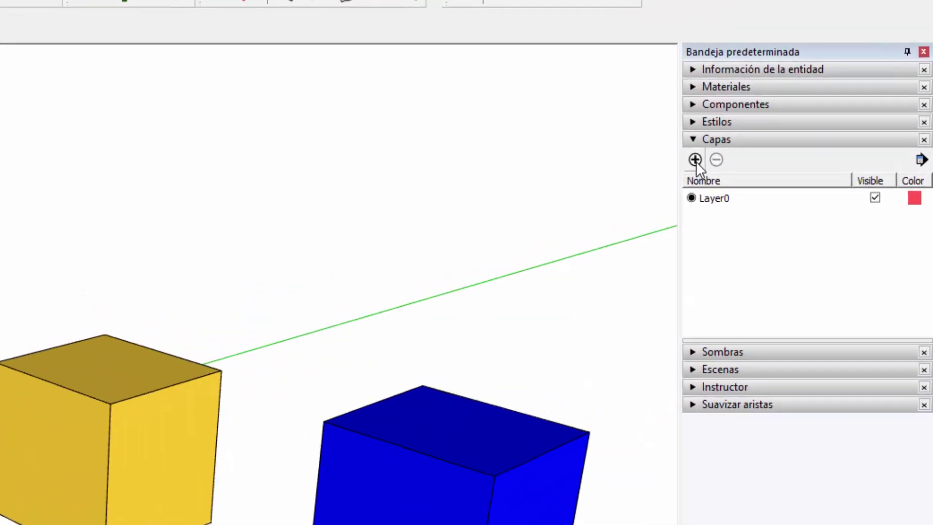
left_click(804, 125)
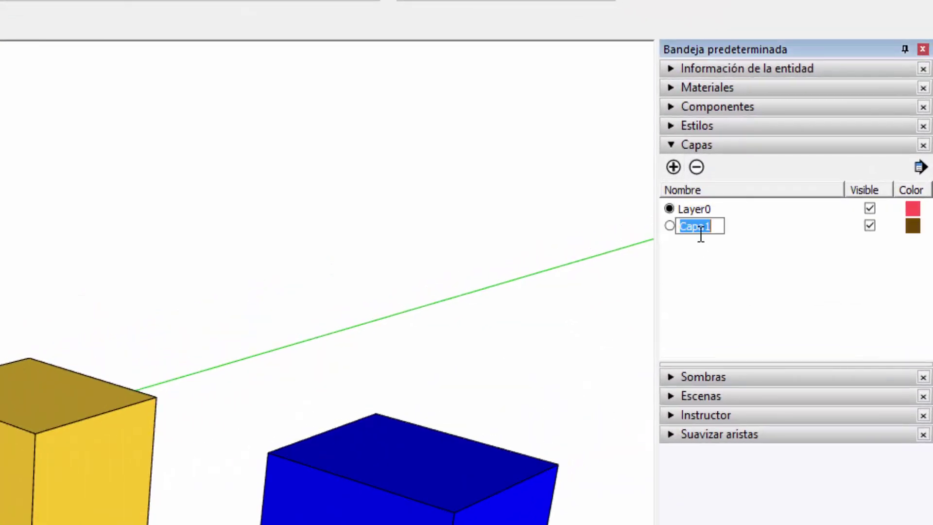
type("Caja ")
type("Nara")
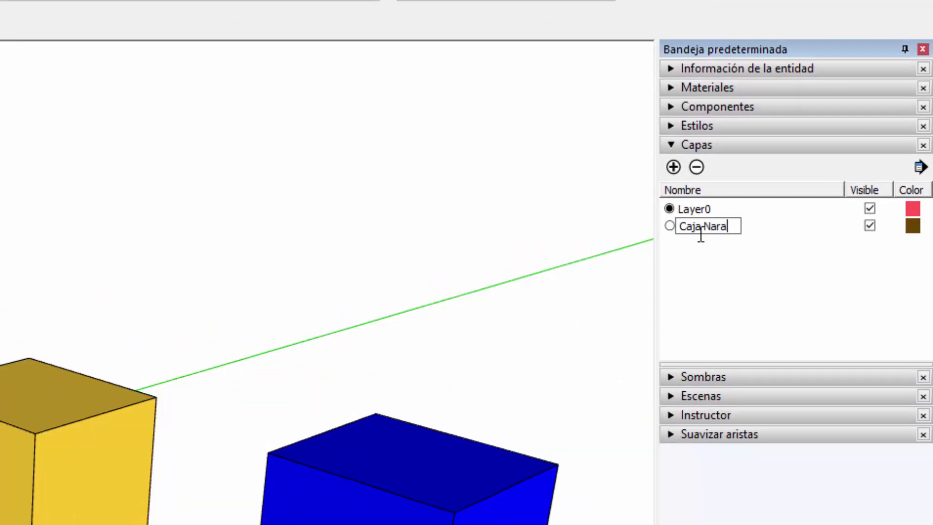
type("nja")
key("Return")
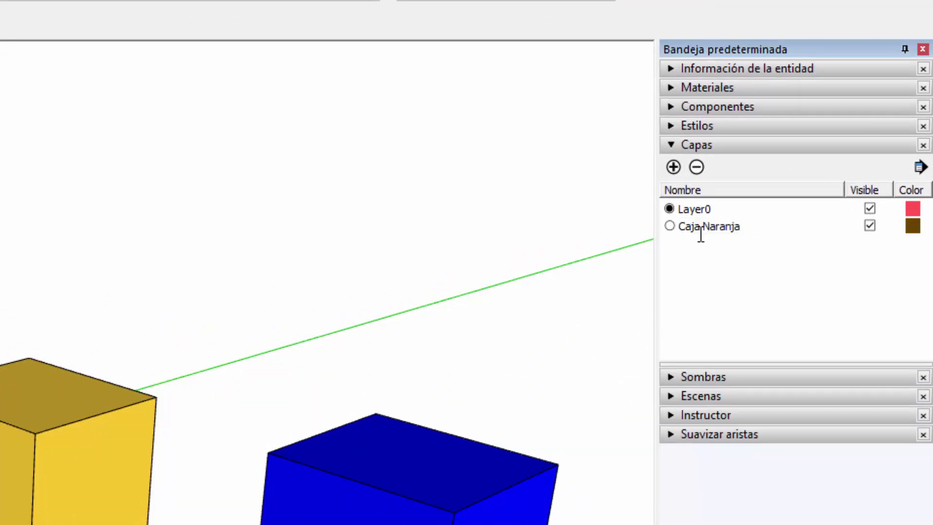
left_click(673, 167)
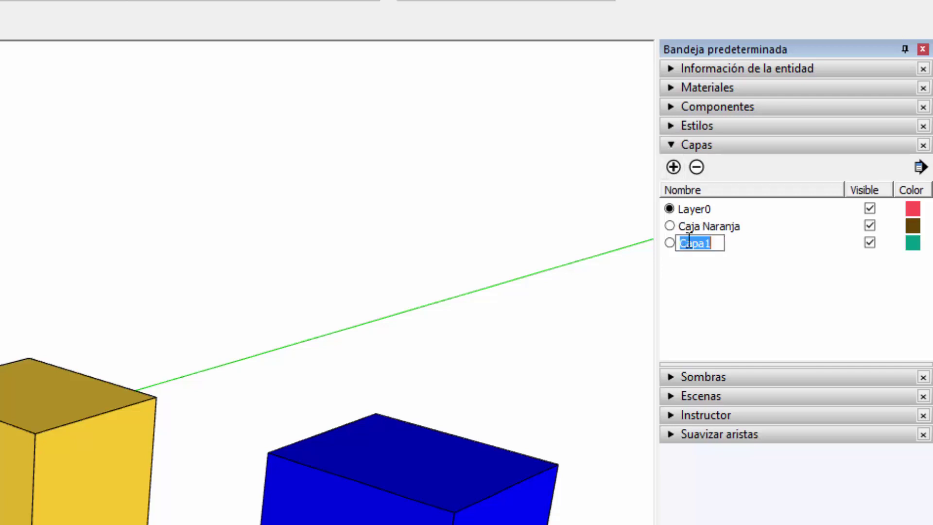
type("Caja Amarilla")
key("Return")
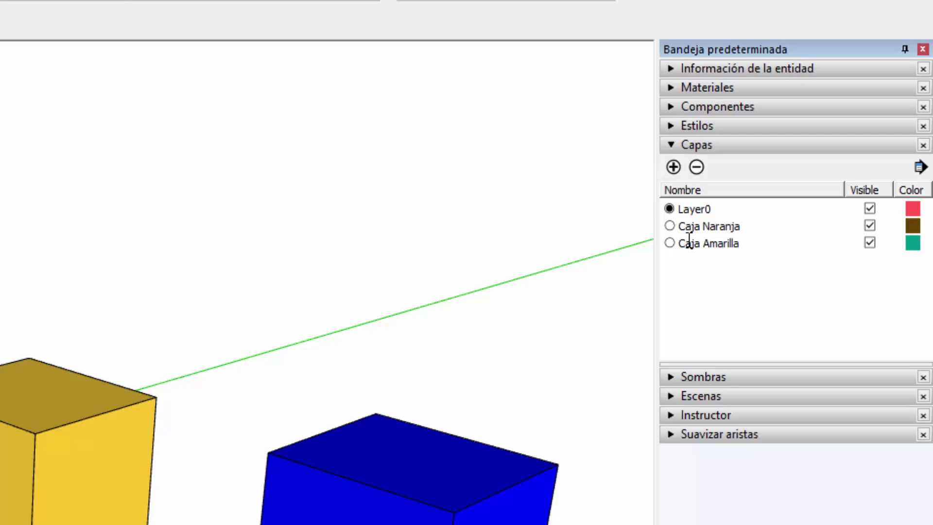
left_click(673, 167)
type("Caja")
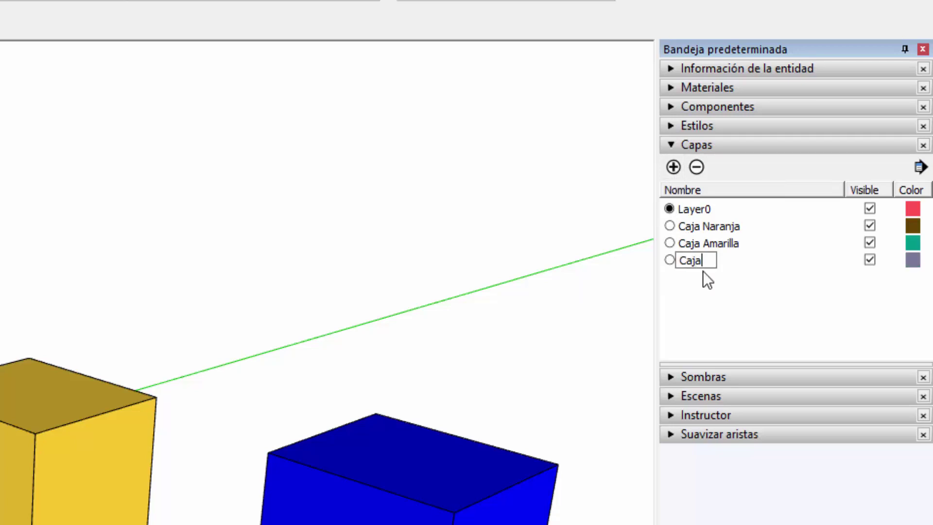
type("A")
type("zul")
key("Return")
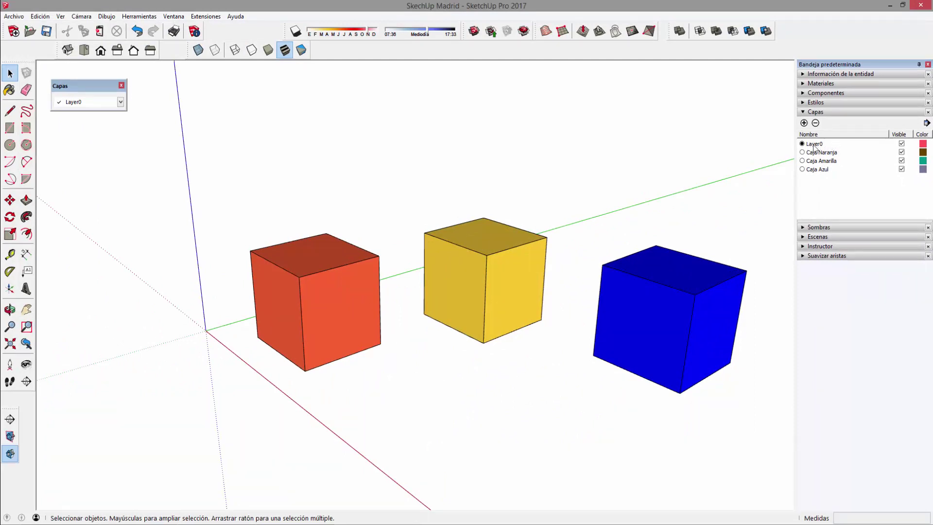
Select the orange cube and move the floating Layers window closer to the cubes
mouse_move(212, 188)
left_mouse_down()
mouse_move(553, 373)
mouse_move(759, 437)
mouse_move(573, 378)
left_mouse_up()
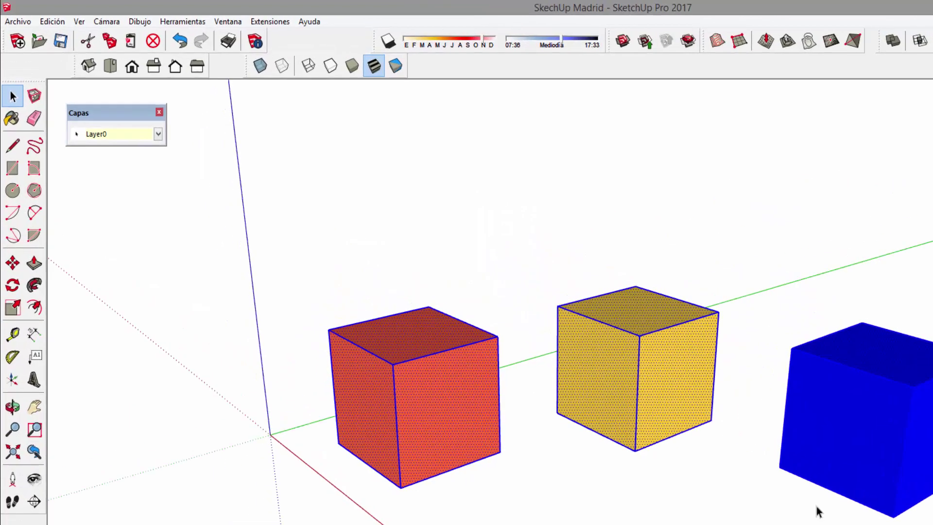
left_click_drag(408, 369, 799, 524)
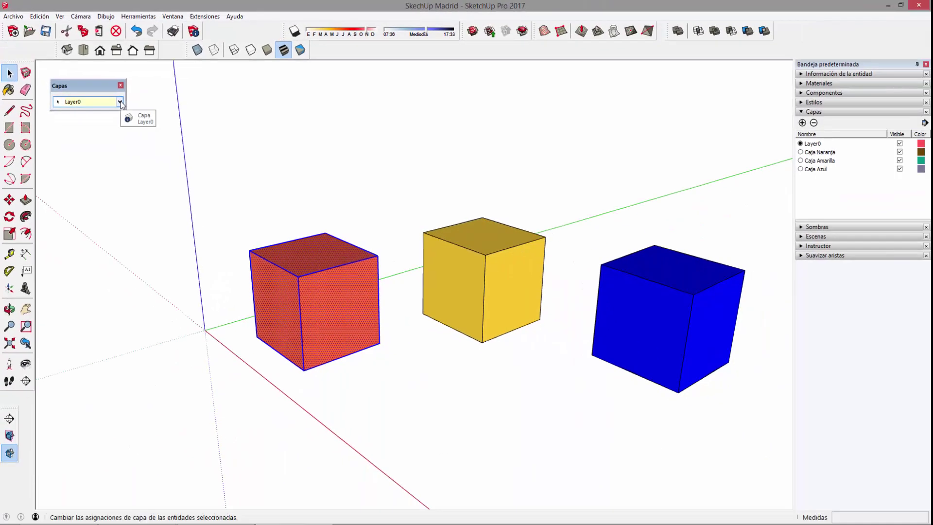
left_click(119, 101)
left_click(97, 86)
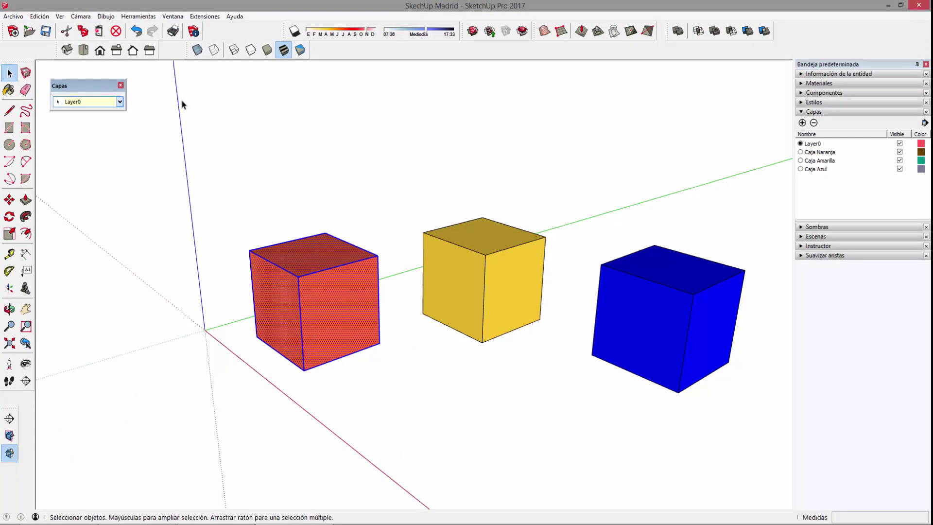
left_click_drag(97, 83, 317, 114)
left_click(306, 133)
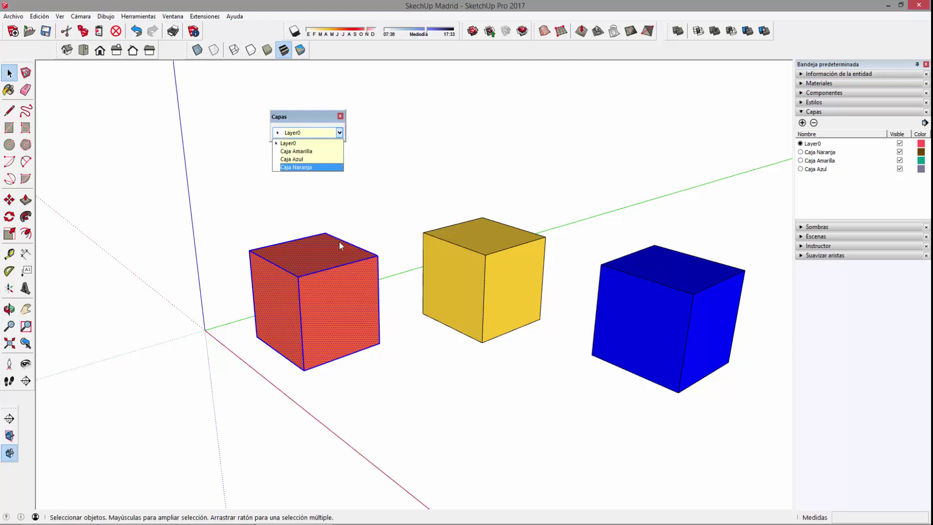
left_click(398, 209)
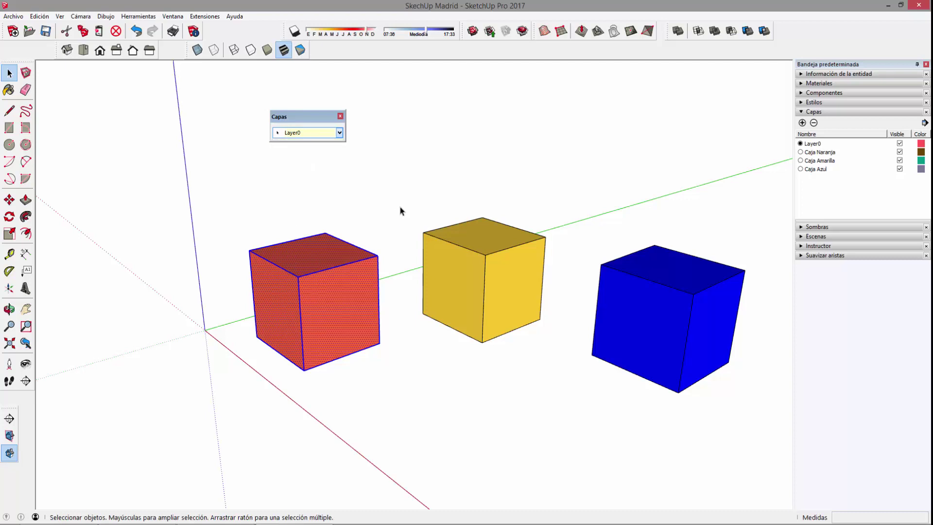
Assign the orange cube to the Caja Naranja layer
left_click(430, 177)
left_click_drag(222, 192, 386, 400)
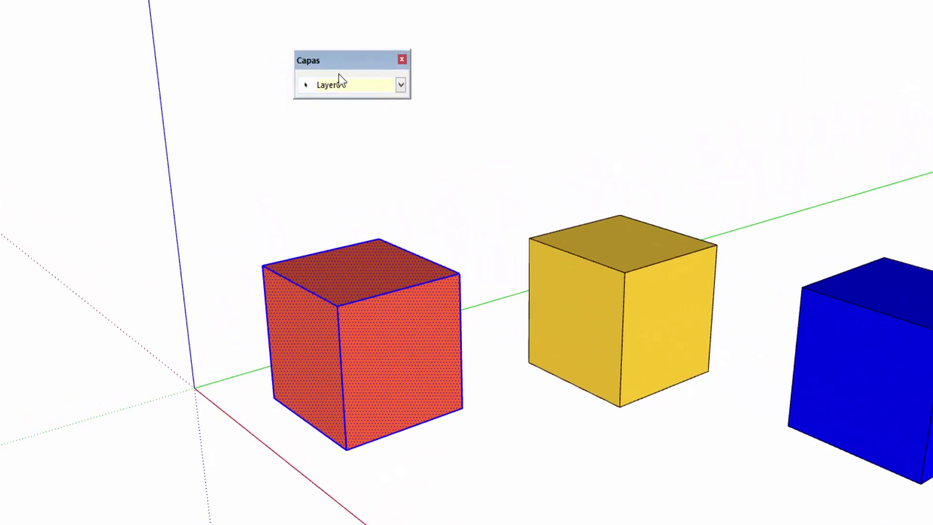
left_click(400, 85)
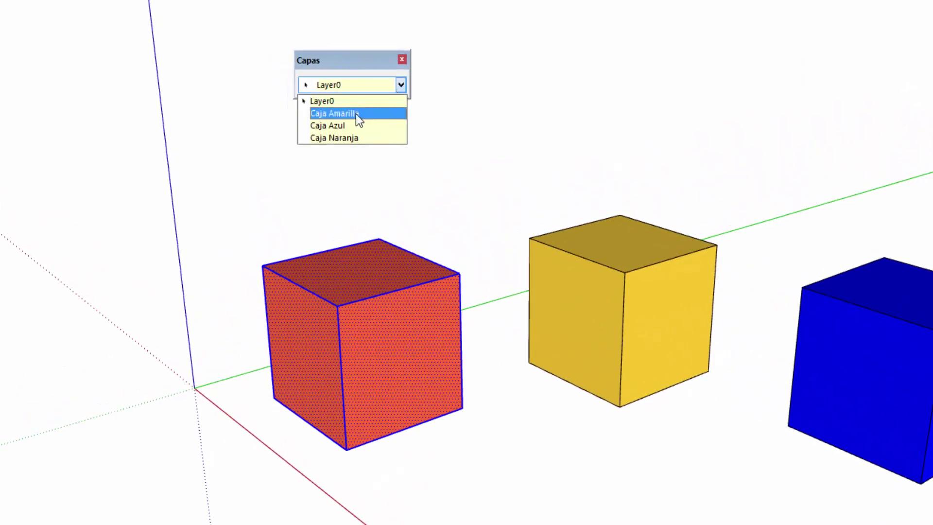
left_click(361, 139)
left_click(461, 177)
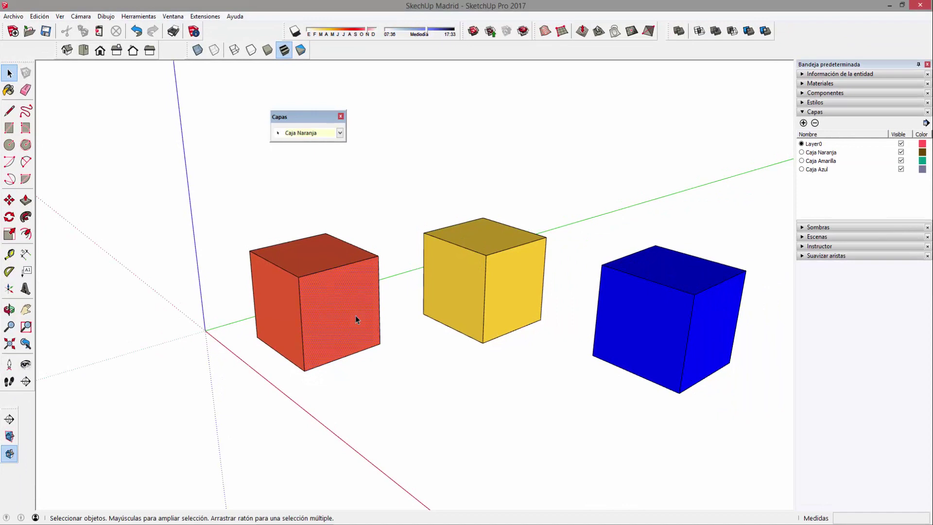
Select the orange, yellow and blue cubes in turn to check their layers, then clear the selection
left_click(330, 252)
left_click_drag(239, 207, 392, 398)
left_click(348, 267)
left_click(346, 265)
left_click(367, 180)
left_click(478, 250)
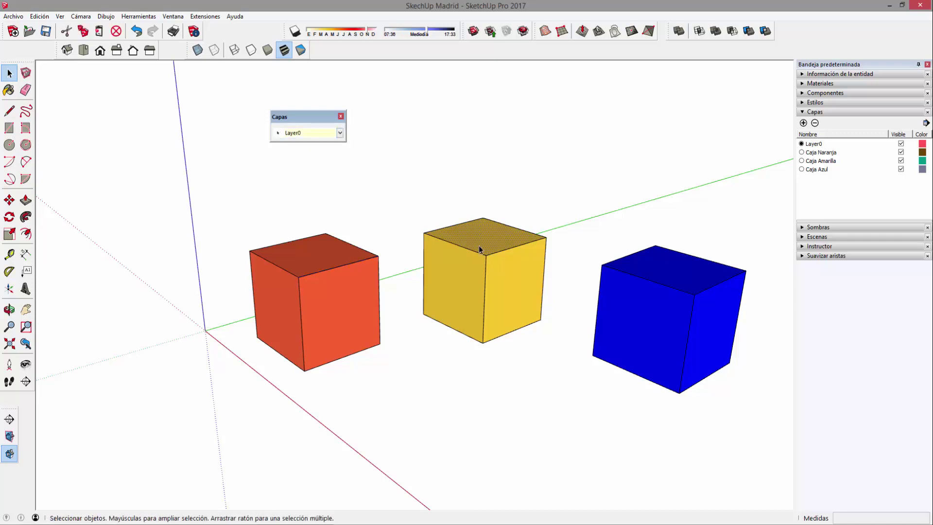
left_click(685, 300)
left_click_drag(597, 210, 775, 403)
left_click(510, 159)
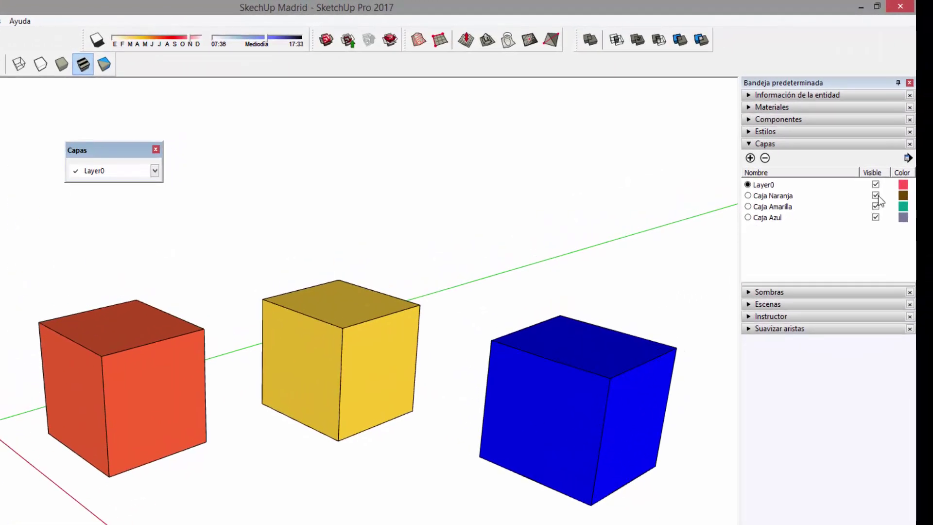
Toggle Caja Naranja's visibility off and back on while orbiting the cubes
left_click(876, 196)
mouse_move(287, 410)
middle_mouse_down("shift")
mouse_move(194, 433)
mouse_move(304, 437)
middle_mouse_up("shift")
left_click(875, 196)
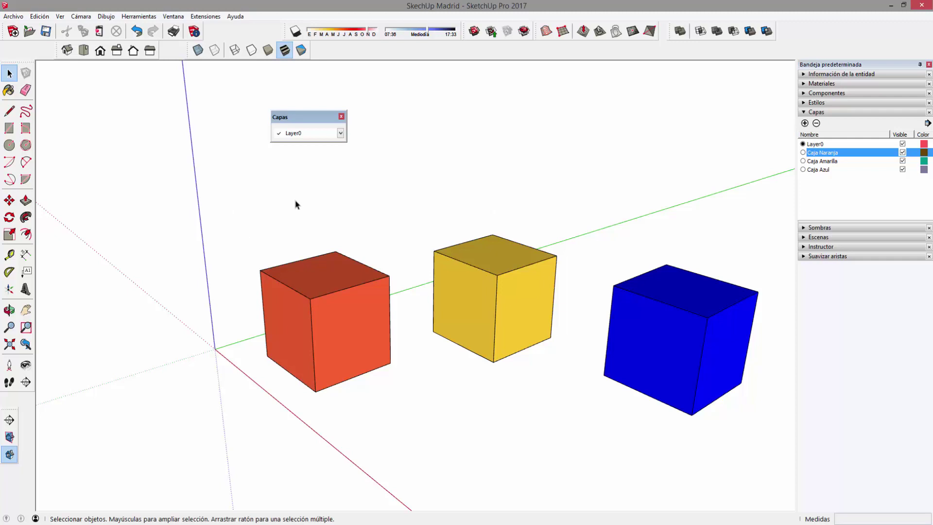
mouse_move(710, 285)
middle_mouse_down()
mouse_move(650, 271)
mouse_move(485, 267)
mouse_move(296, 302)
mouse_move(617, 368)
mouse_move(287, 374)
mouse_move(425, 379)
mouse_move(547, 367)
mouse_move(399, 335)
middle_mouse_up()
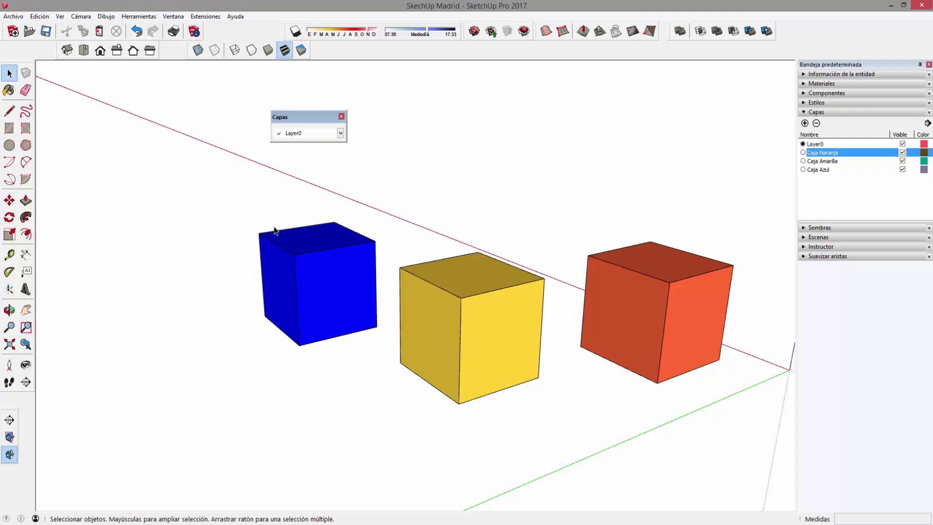
mouse_move(339, 288)
middle_mouse_down()
mouse_move(344, 312)
mouse_move(425, 333)
mouse_move(424, 341)
middle_mouse_up()
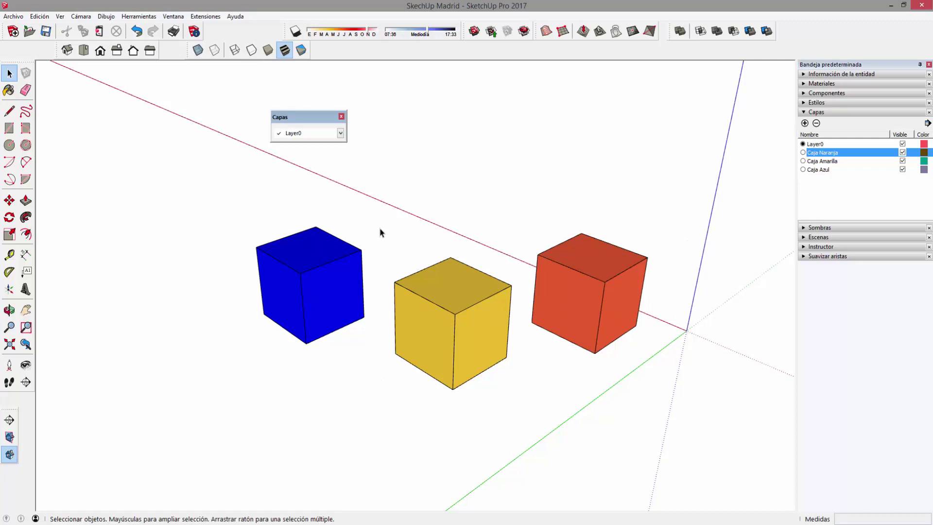
Uncheck Visible for Caja Naranja, Caja Amarilla and Caja Azul
left_click(902, 153)
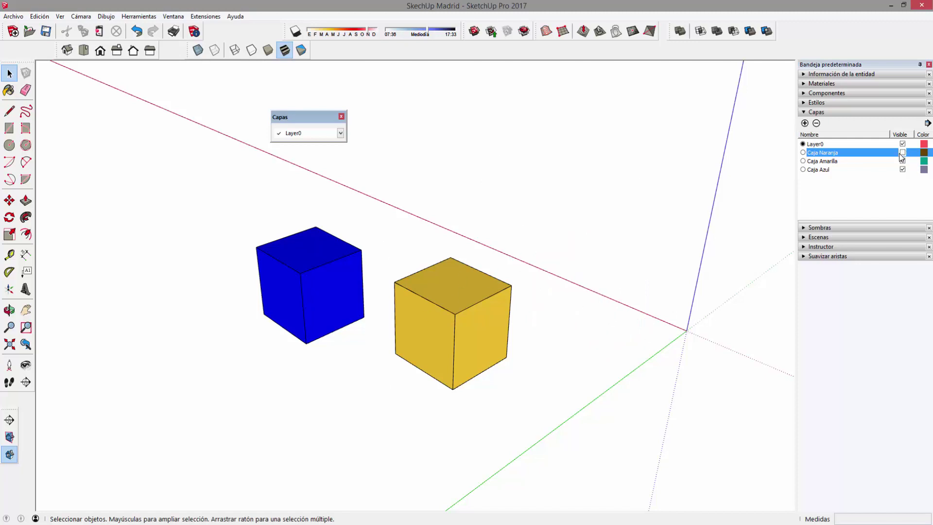
left_click(902, 152)
mouse_move(455, 216)
middle_mouse_down()
mouse_move(651, 319)
mouse_move(358, 327)
mouse_move(605, 330)
middle_mouse_up()
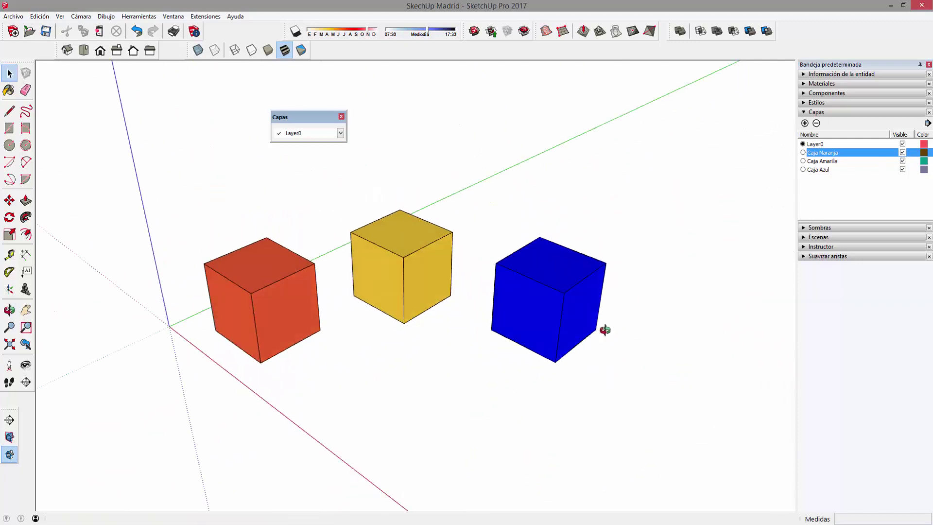
scroll(372, 254, "up", 2)
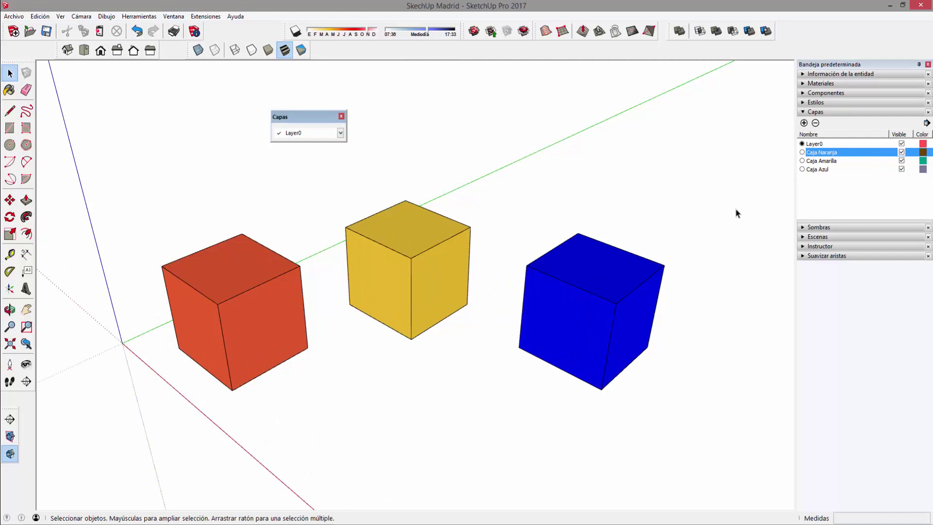
left_click(902, 153)
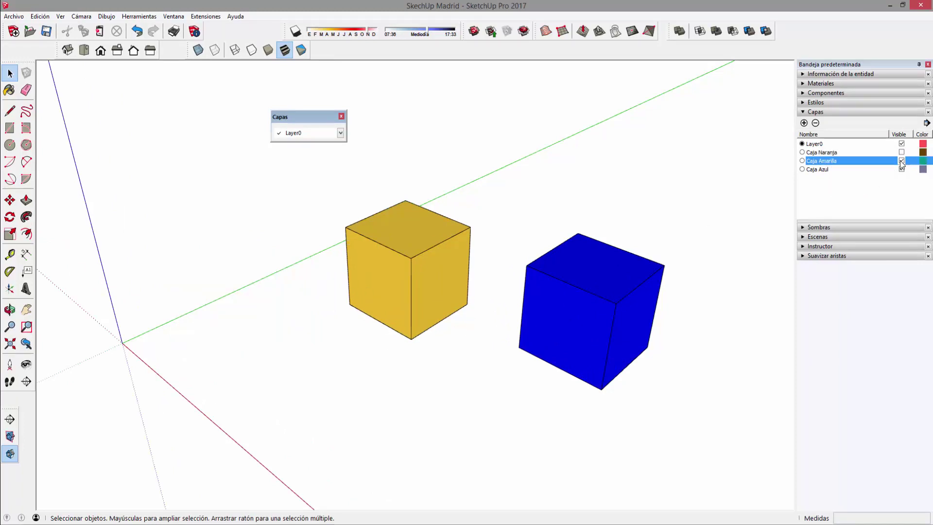
left_click(901, 169)
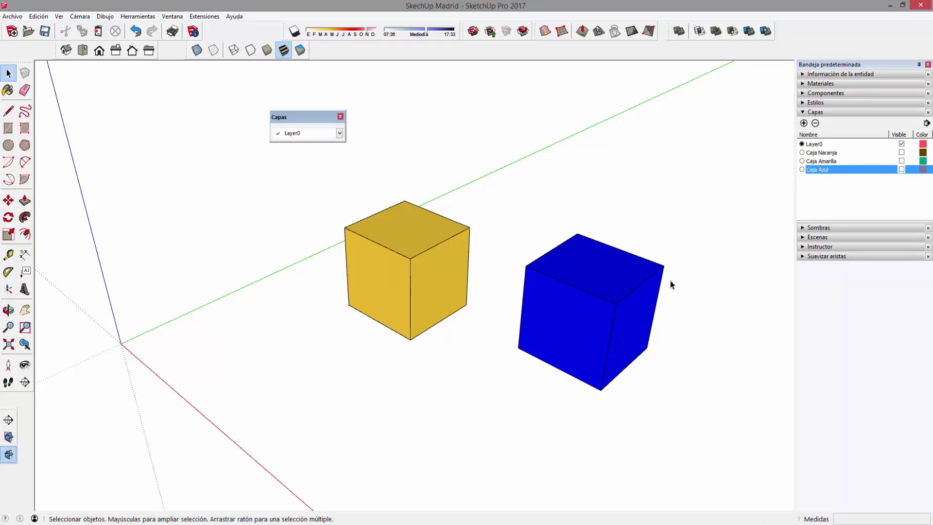
Move the yellow cube to Caja Amarilla and the blue cube to Caja Azul
left_click_drag(299, 173, 485, 382)
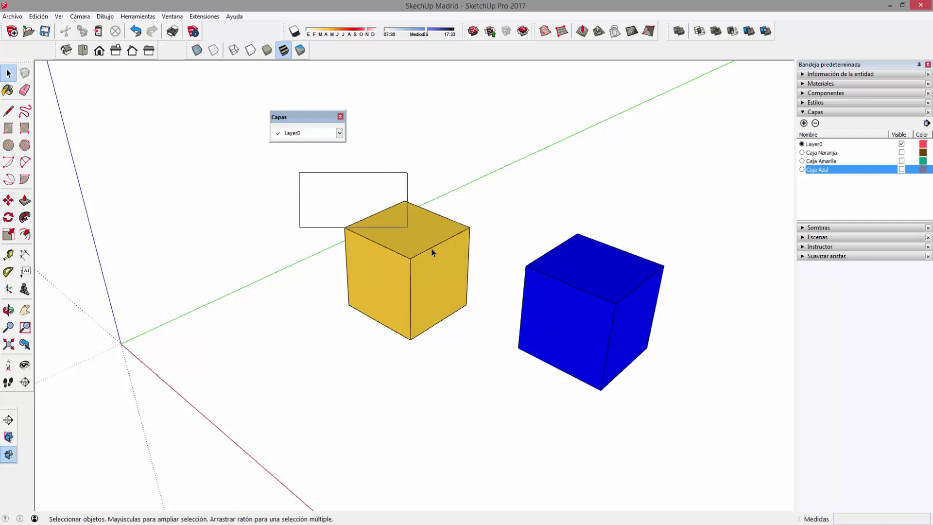
left_click(339, 133)
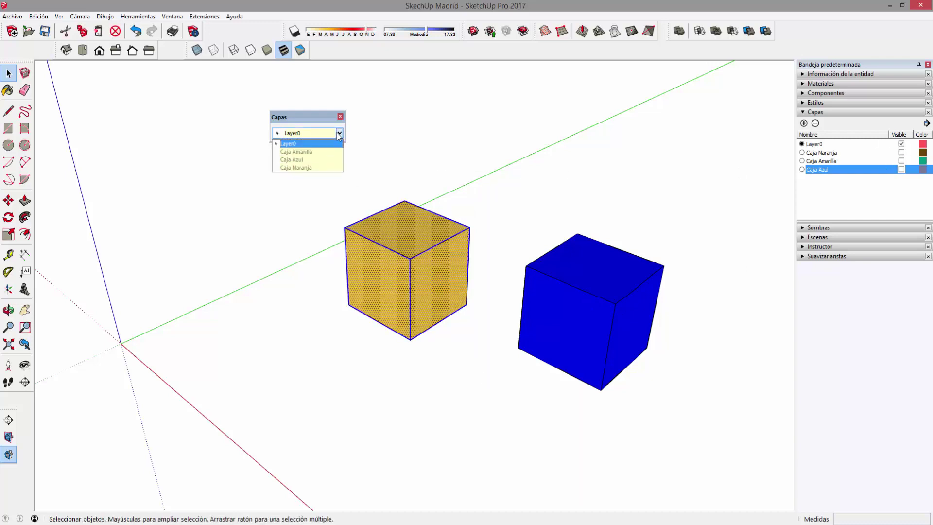
left_click(291, 159)
left_click_drag(444, 184, 712, 428)
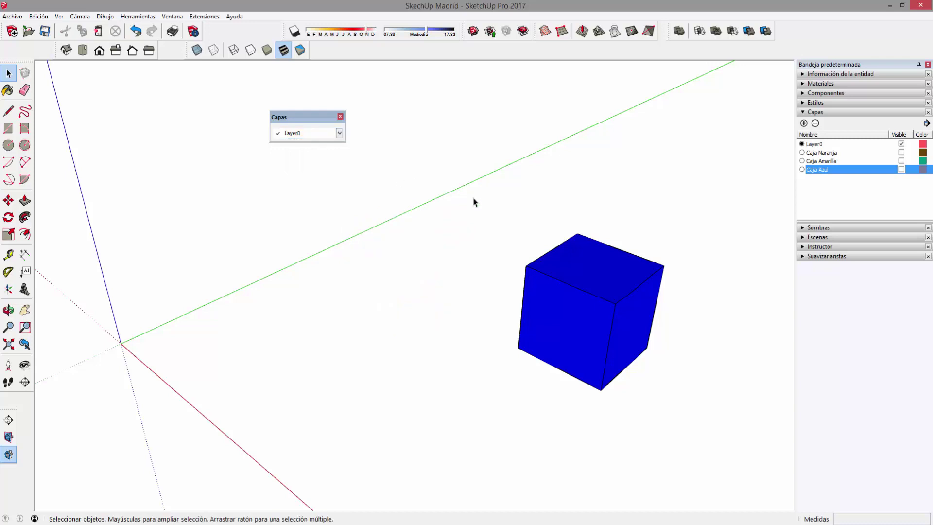
left_click(339, 133)
left_click(311, 160)
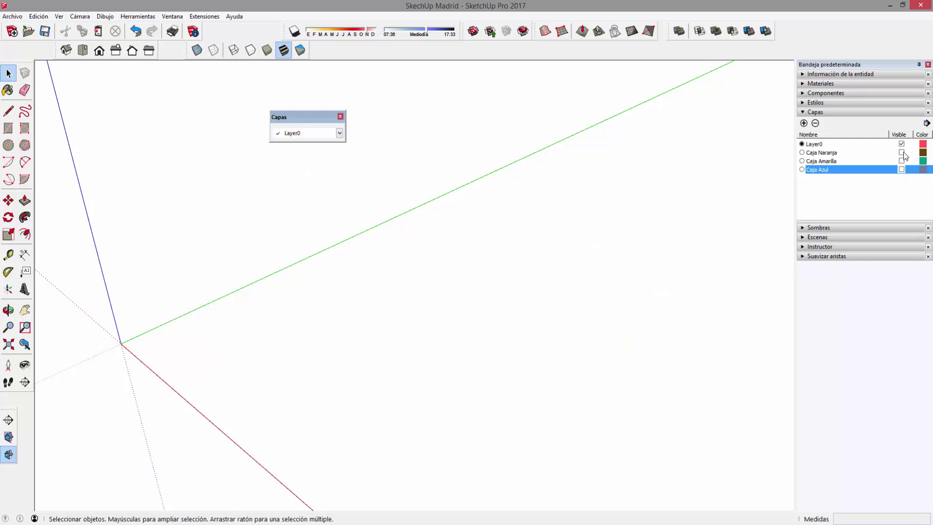
scroll(531, 252, "down", 1)
left_click_drag(182, 194, 587, 437)
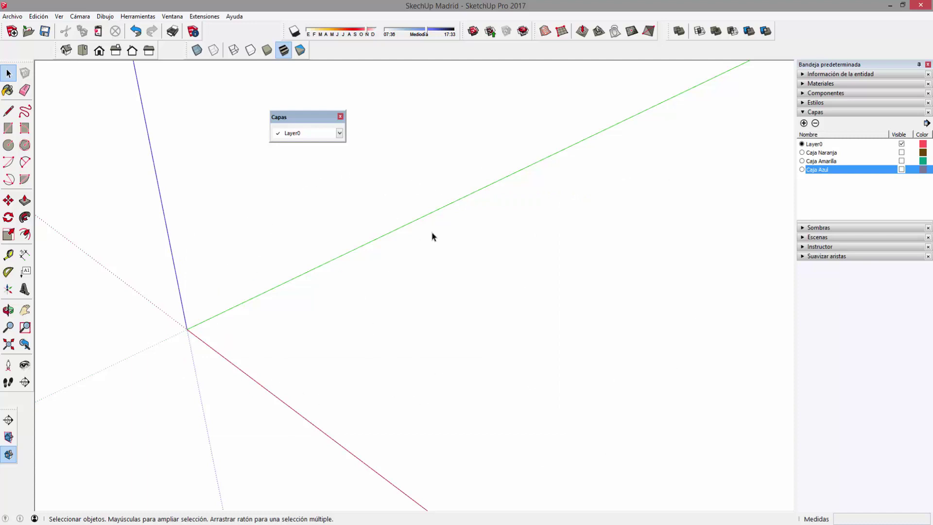
Re-check Visible for Caja Naranja, Caja Amarilla and Caja Azul
left_click(901, 152)
left_click(901, 161)
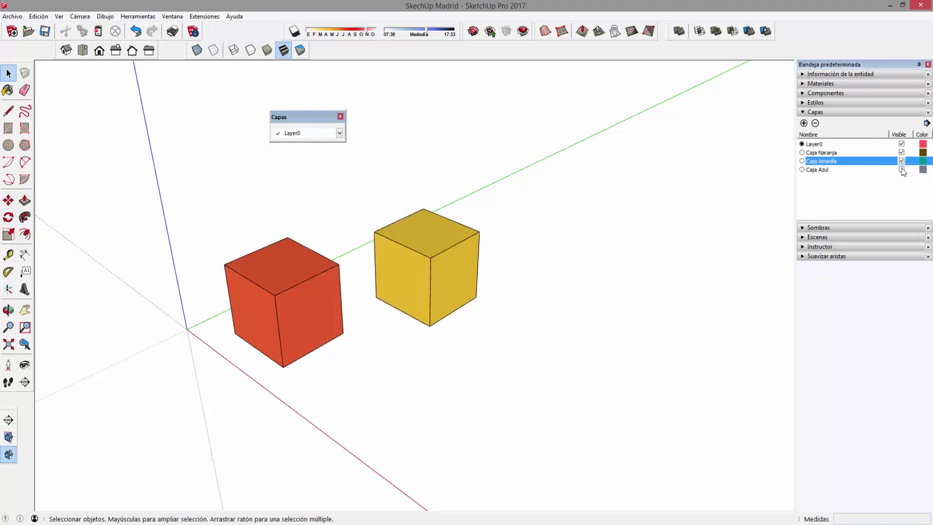
left_click(901, 169)
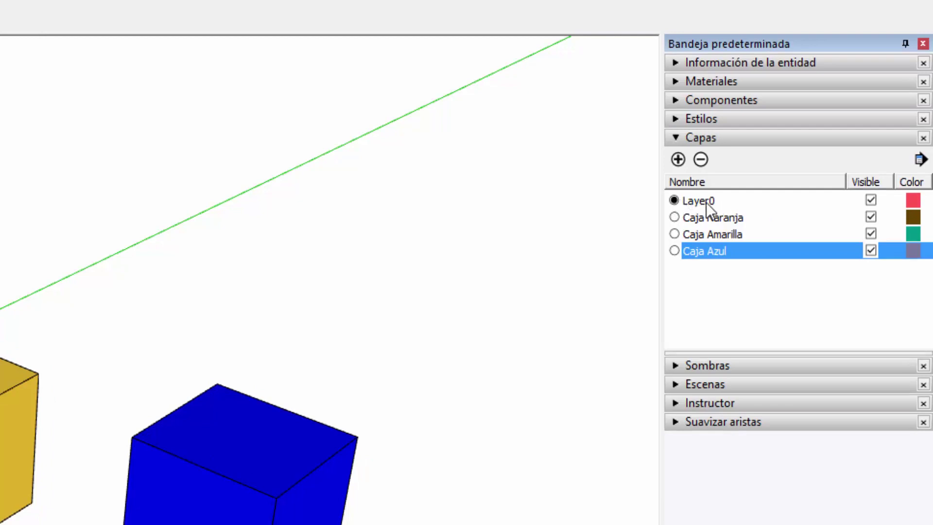
Make Caja Amarilla current and draw a grey box below the blue cube on it
left_click(674, 200)
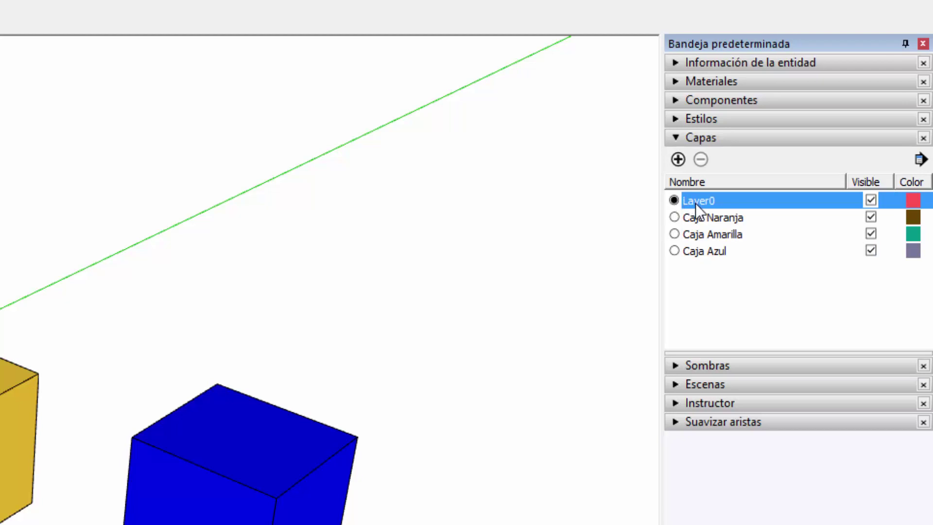
left_click(674, 235)
middle_click_drag(487, 460, 273, 521)
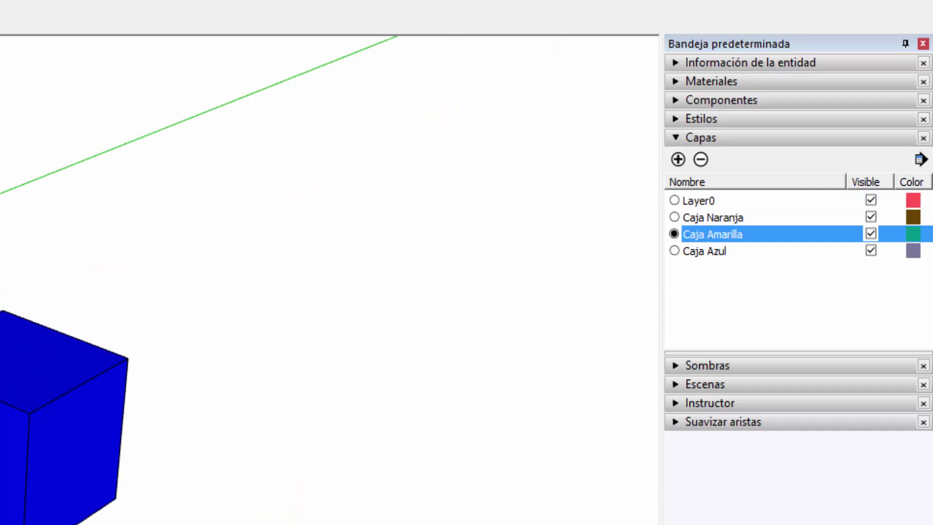
left_click(339, 398)
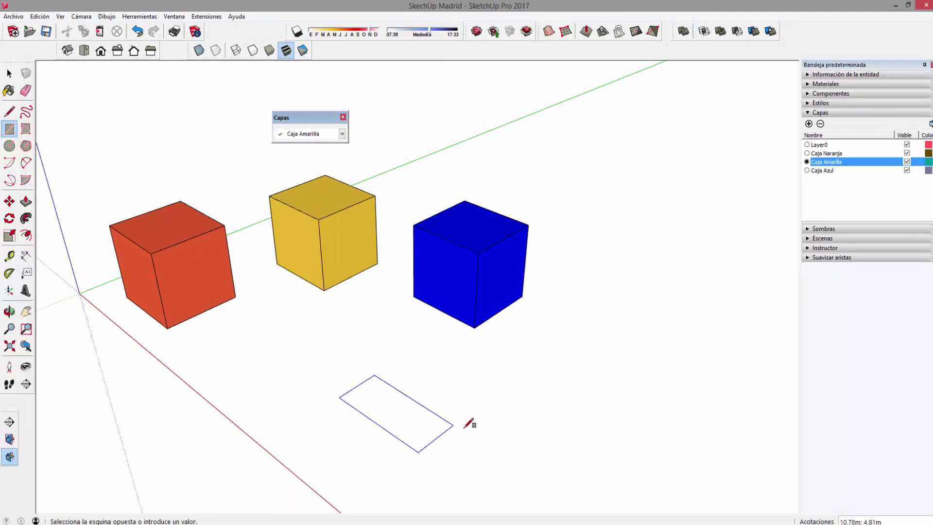
left_click(491, 409)
key("p")
left_click(448, 416)
left_click(449, 327)
Hide Caja Amarilla after dismissing the current-layer warning, and make Layer0 the current layer
key("space")
left_click(382, 335)
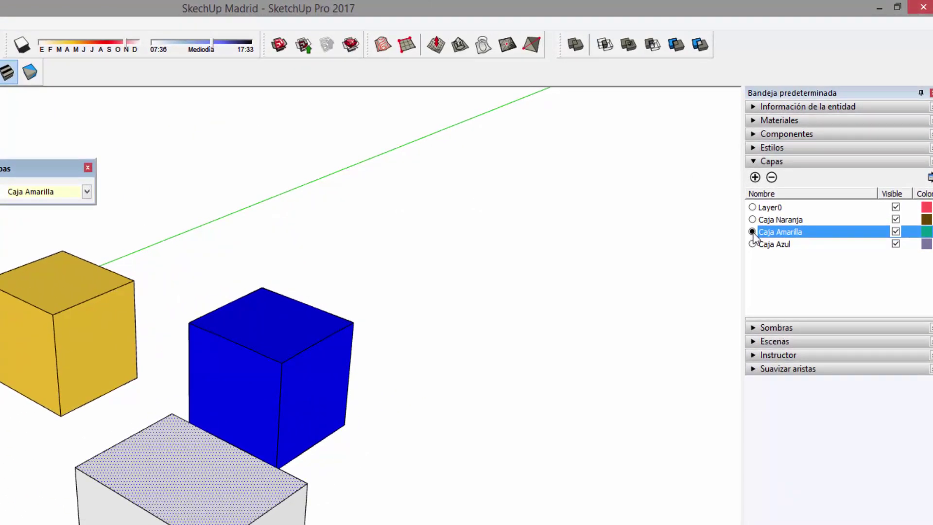
left_click(436, 505)
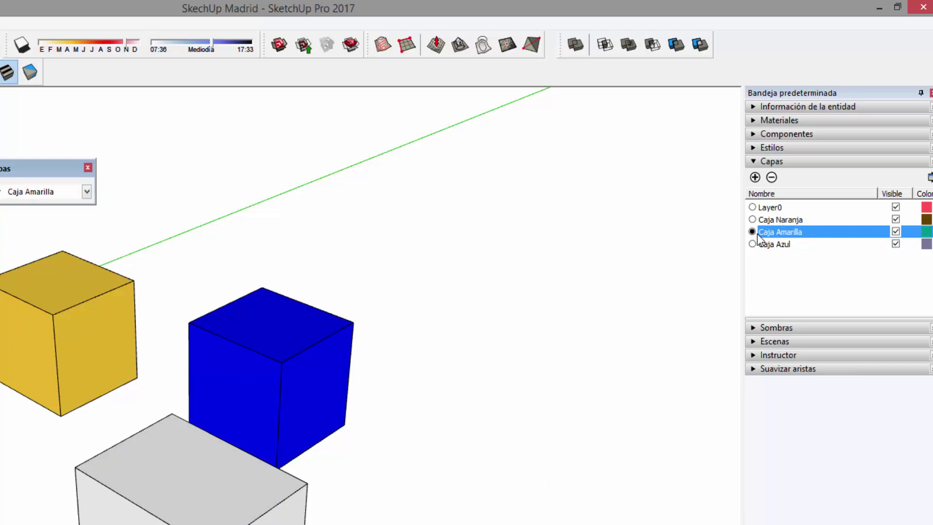
left_click(895, 232)
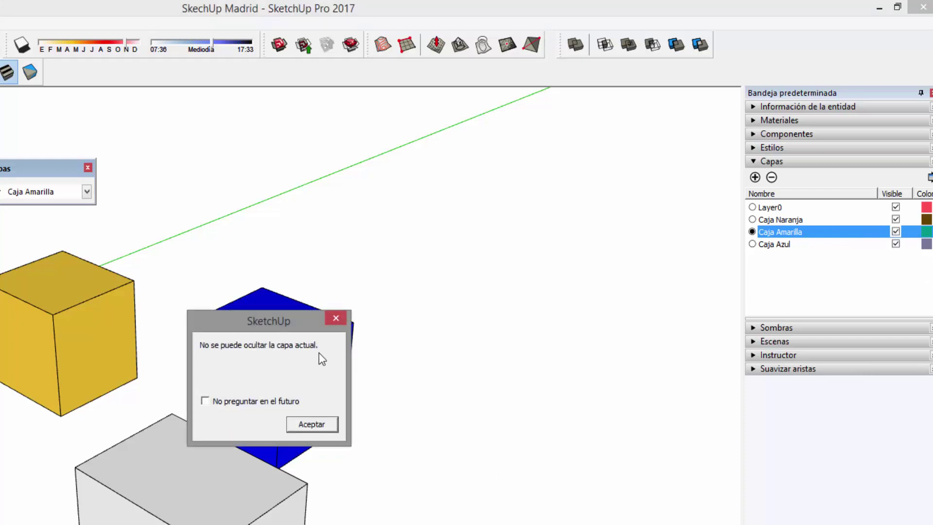
key("Return")
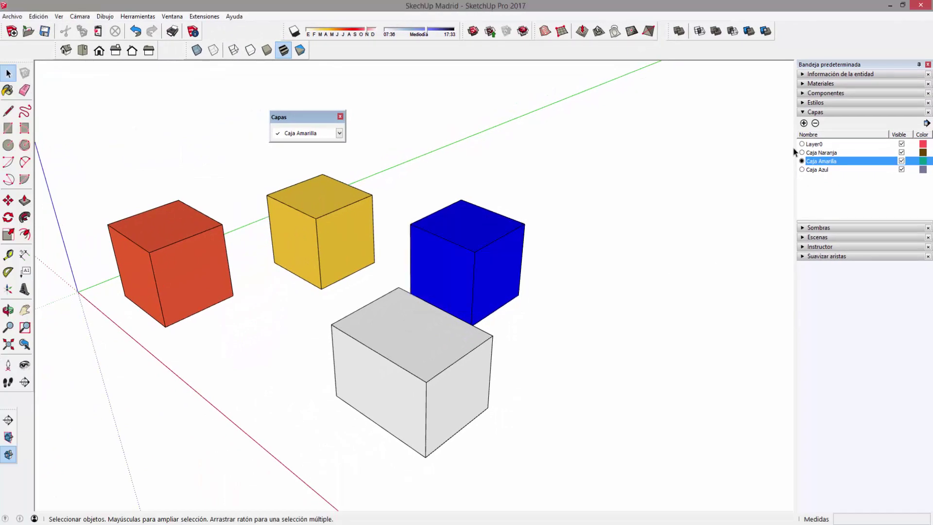
left_click(802, 144)
Toggle the Caja Amarilla layer's visibility off and back on
left_click(901, 161)
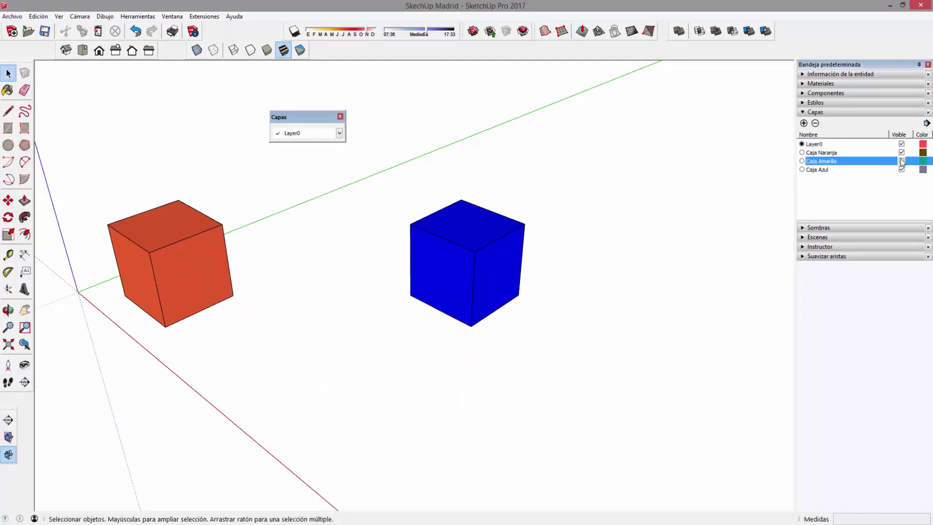
left_click(901, 161)
left_click(901, 160)
left_click(383, 318)
Reassign the white box to Layer0
double_click(399, 321)
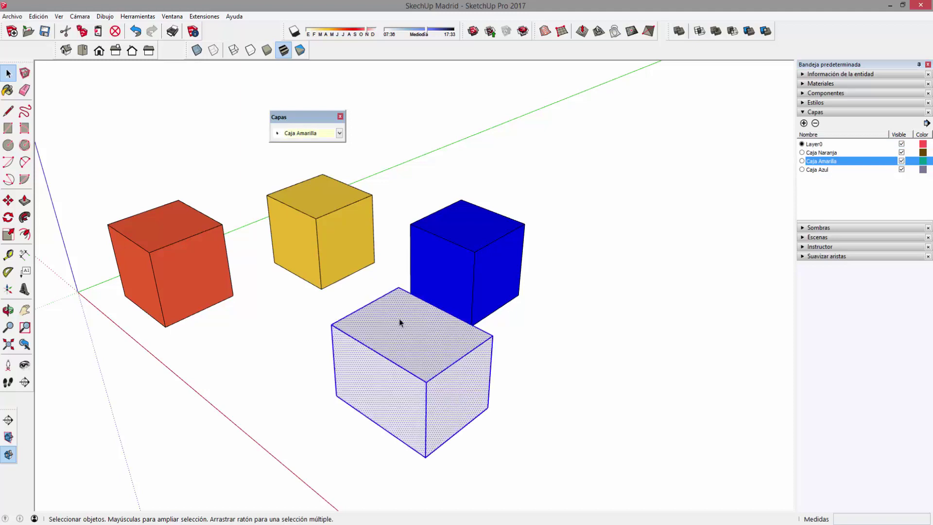
middle_click_drag(363, 371, 625, 431)
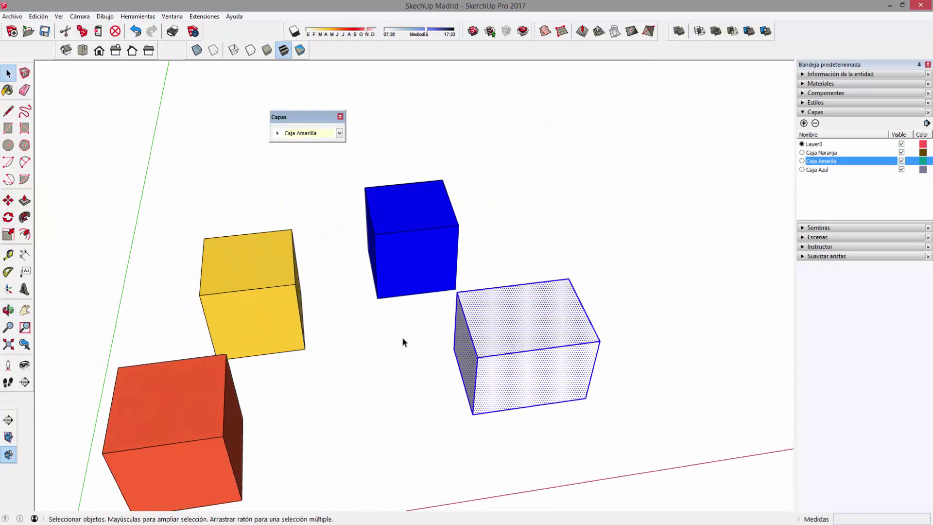
mouse_move(482, 314)
middle_mouse_down()
mouse_move(525, 294)
mouse_move(406, 180)
middle_mouse_up()
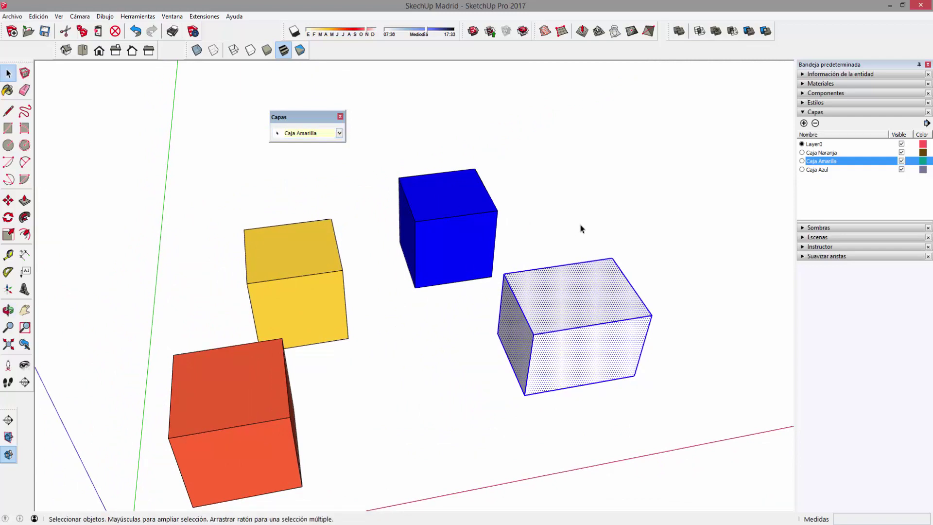
left_click(340, 133)
left_click(305, 144)
left_click(608, 255)
Hide the Caja layers and show them again, confirming the white box stays visible
left_click(901, 152)
left_click(901, 169)
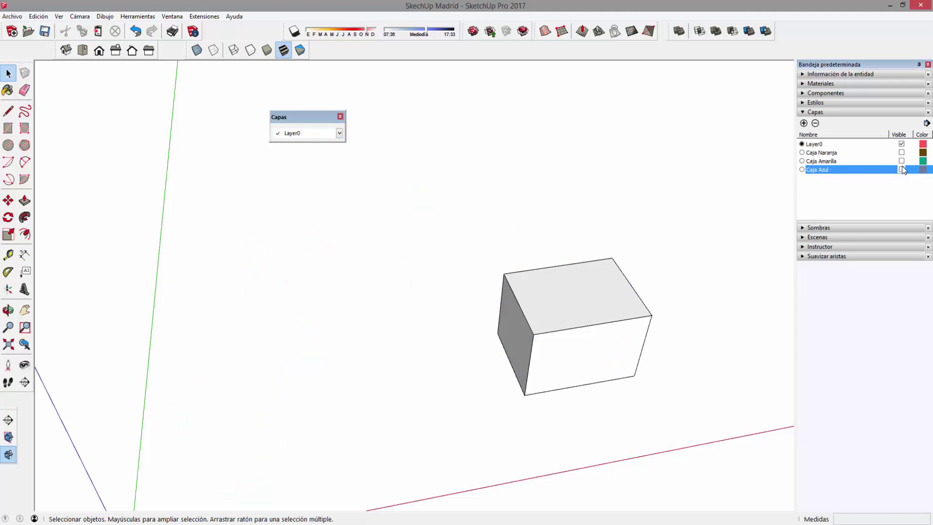
left_click(901, 161)
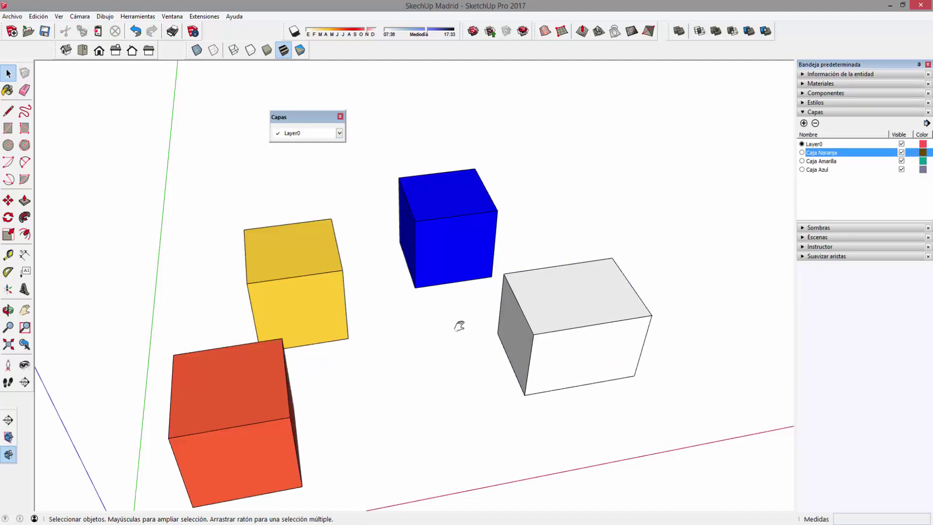
middle_click_drag(459, 325, 537, 270, "shift")
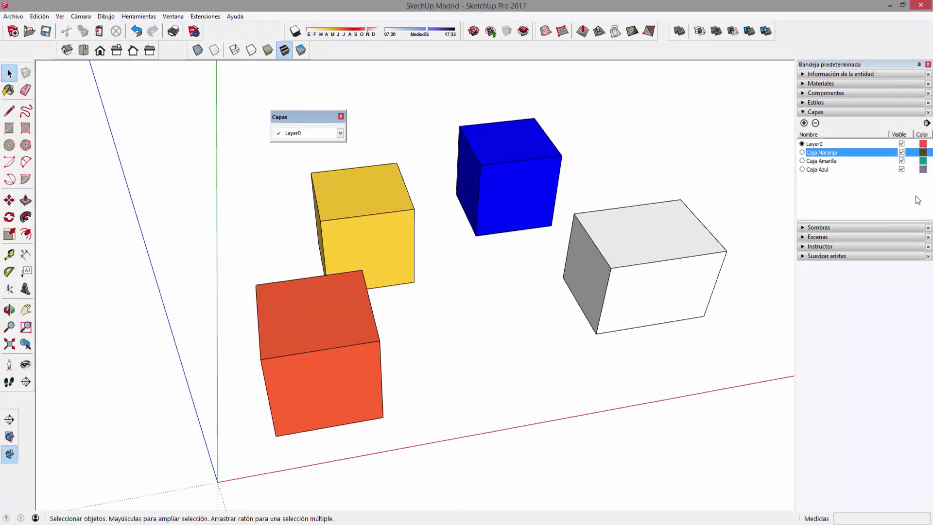
Enable Color por capa in the Layers details menu
left_click(828, 163)
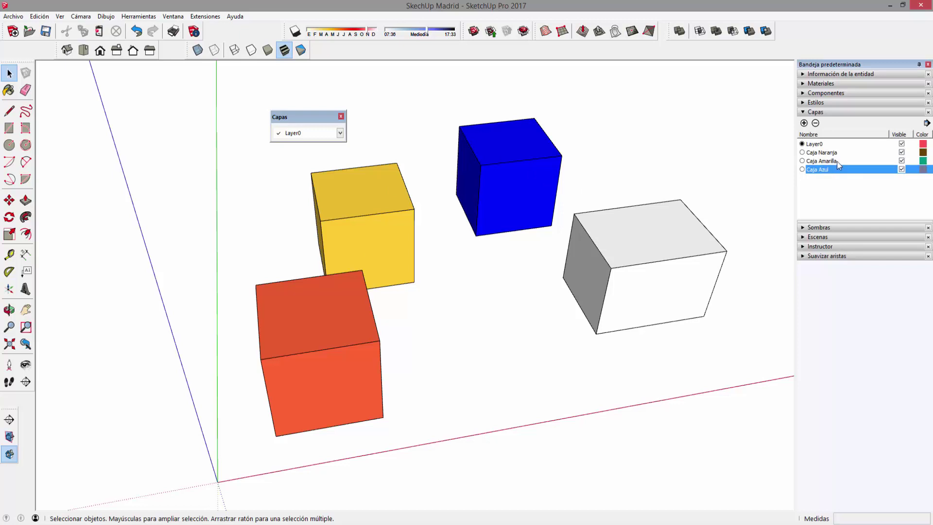
left_click(847, 145)
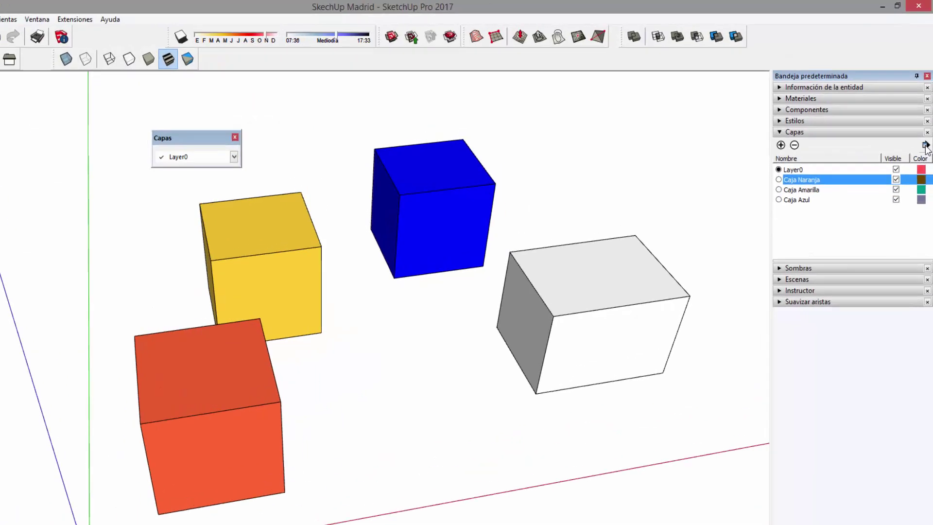
left_click(926, 123)
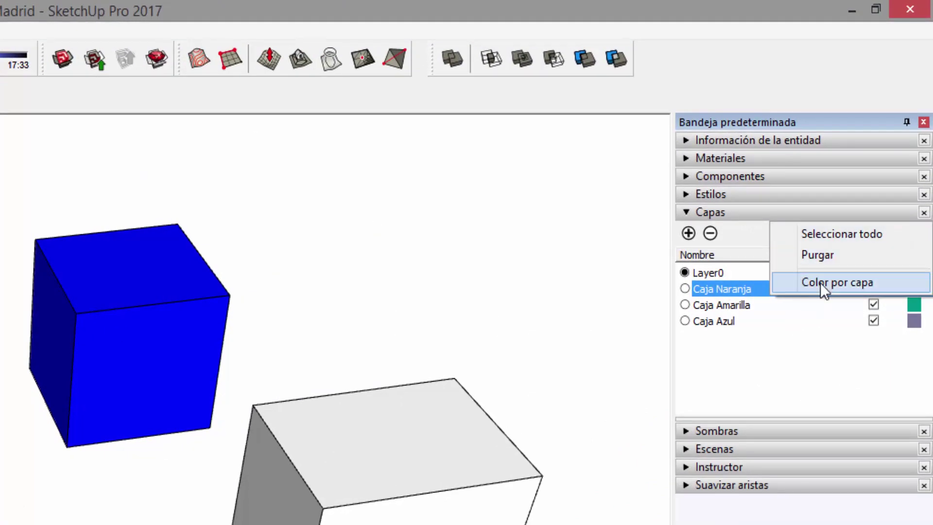
left_click(887, 285)
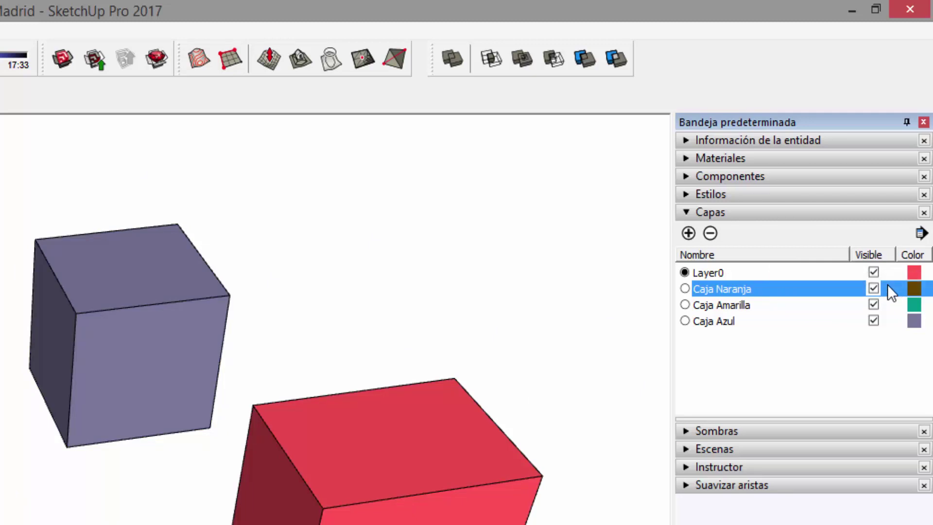
left_click(919, 233)
left_click(675, 390)
Orbit around to inspect the red, brown, green and purple layer-coloured boxes
middle_click_drag(675, 390, 287, 416)
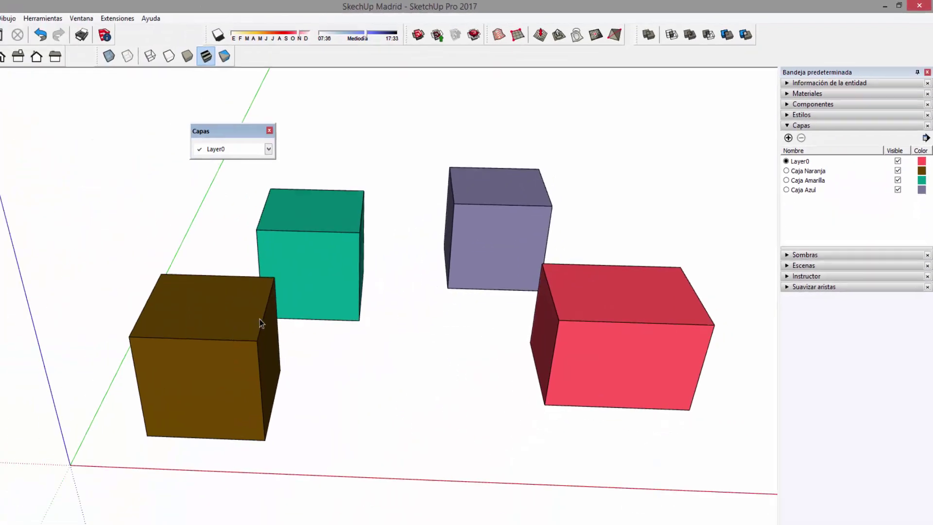
middle_click_drag(260, 318, 354, 244)
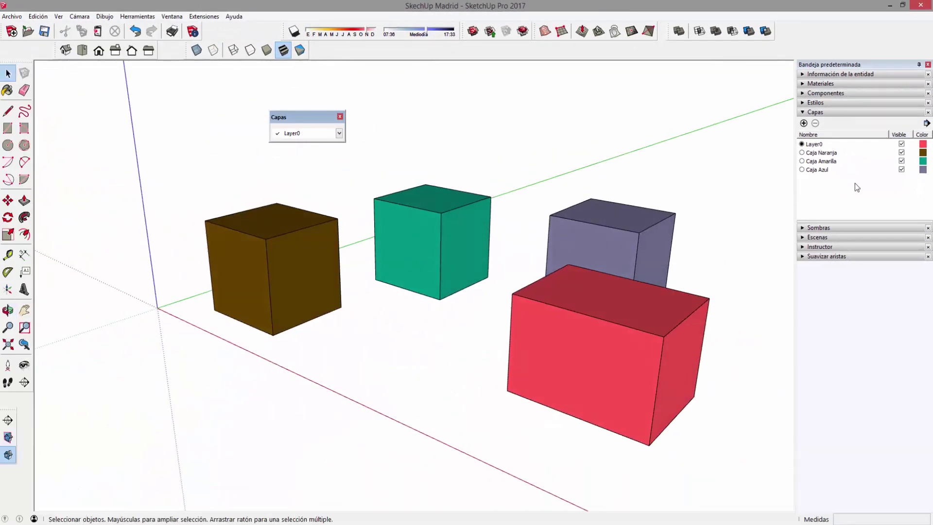
mouse_move(571, 290)
middle_mouse_down()
mouse_move(412, 292)
mouse_move(515, 386)
mouse_move(619, 337)
middle_mouse_up()
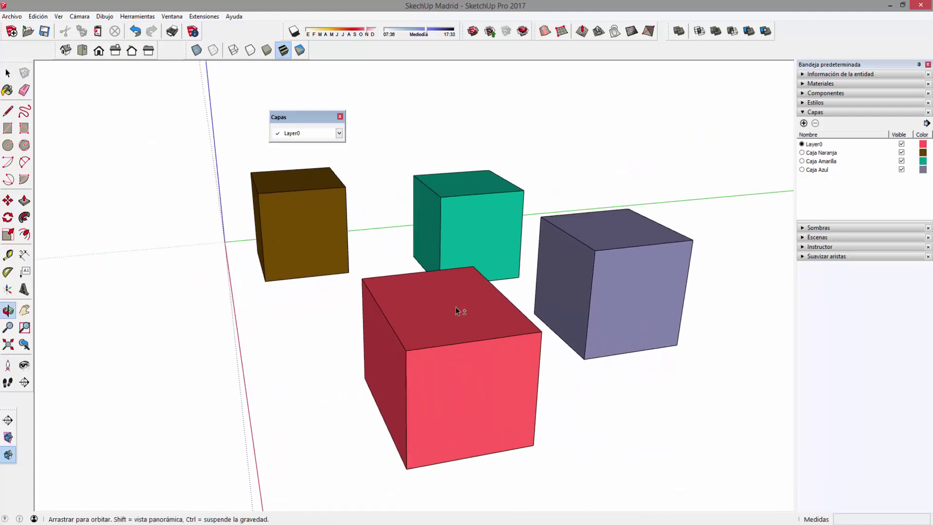
left_click_drag(183, 165, 630, 400)
left_click(688, 114)
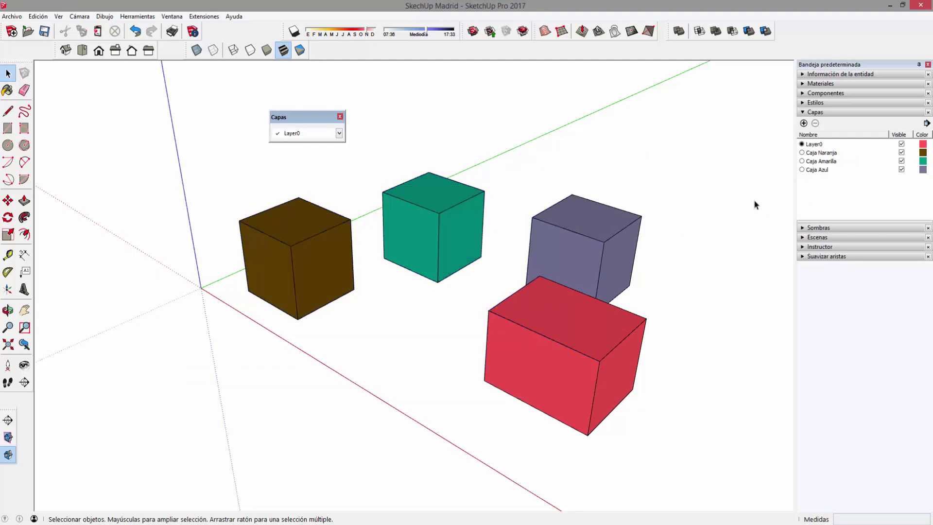
left_click(926, 123)
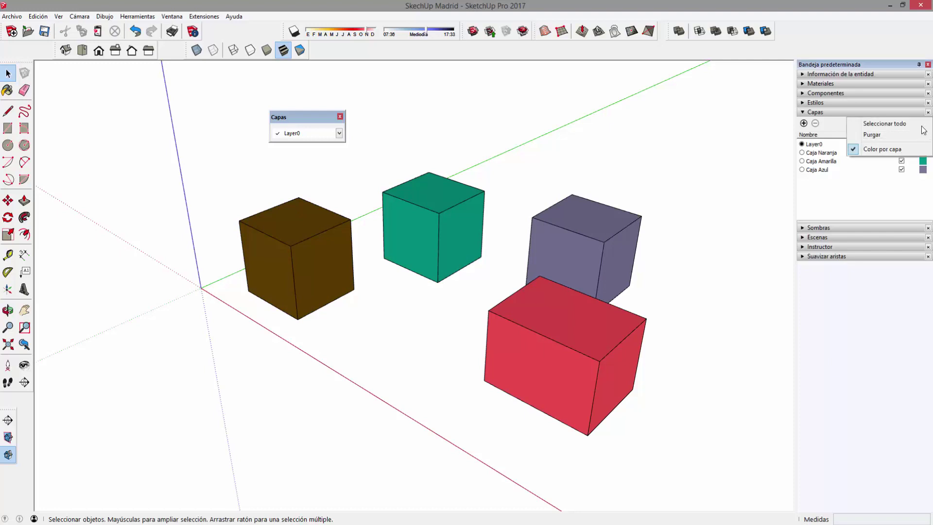
Untick Color por capa so boxes show orange, yellow, blue and white materials again
left_click(874, 149)
mouse_move(449, 350)
middle_mouse_down()
mouse_move(377, 345)
mouse_move(606, 319)
middle_mouse_up()
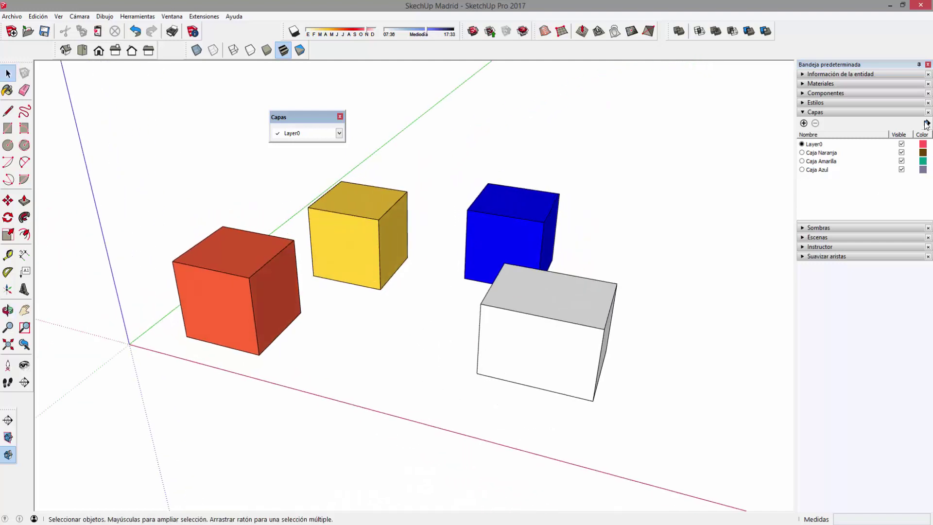
left_click(927, 123)
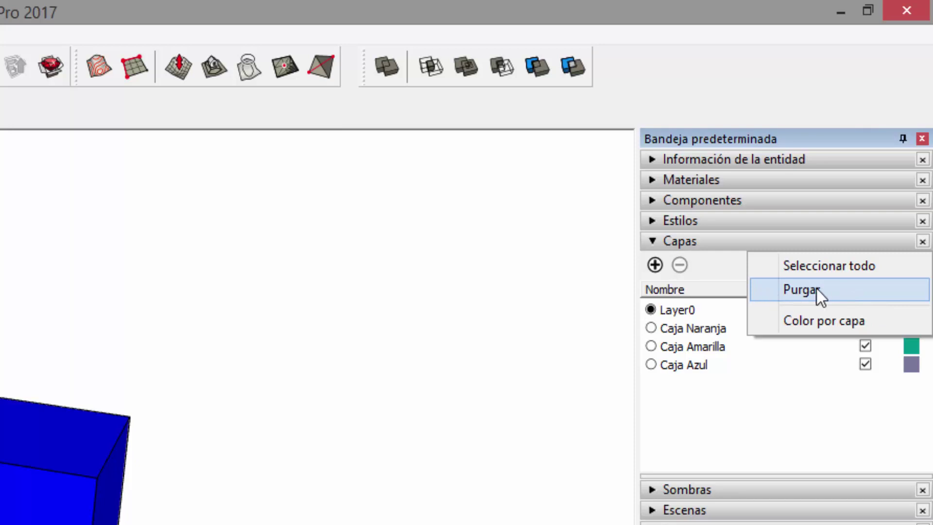
Run Purgar from the Layers details menu to remove unused layers
left_click(817, 290)
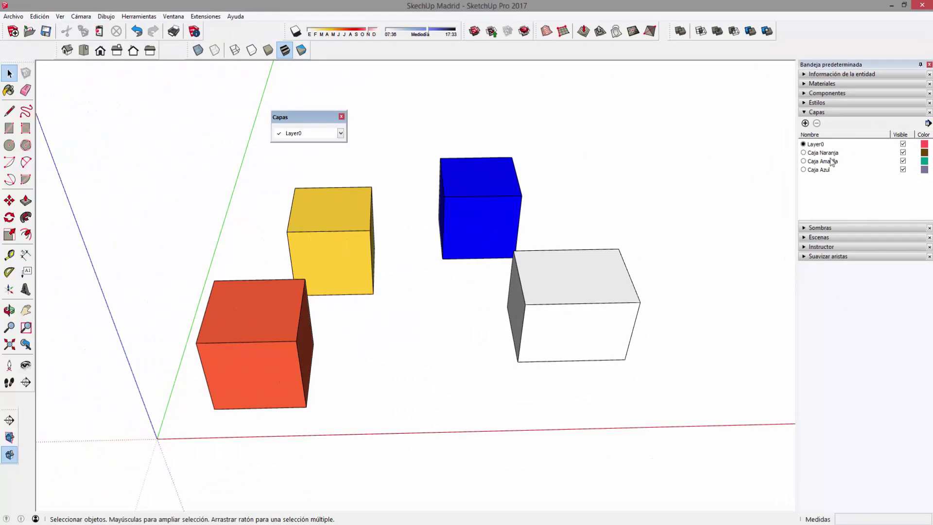
left_click(927, 124)
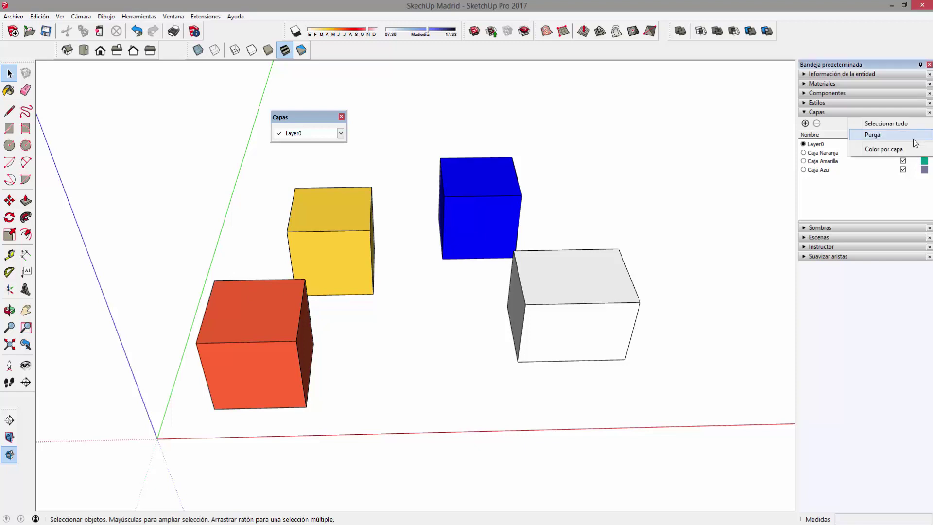
left_click(909, 139)
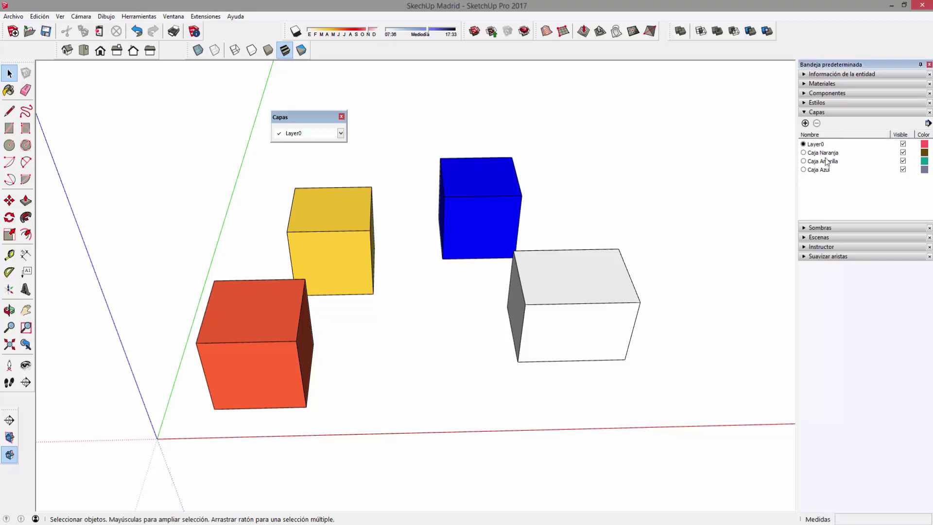
Move the blue box onto Layer0 and purge the now-empty Caja Azul layer
left_click(470, 190)
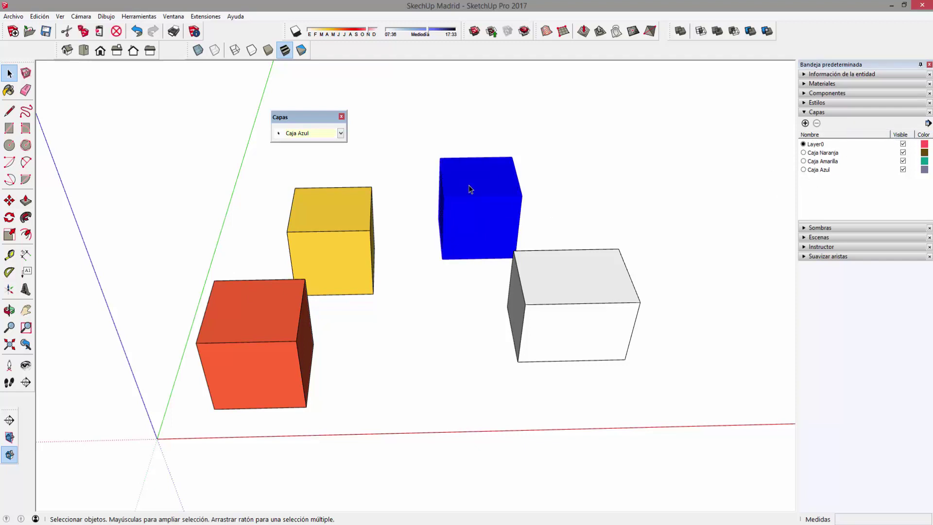
left_click_drag(410, 126, 518, 255)
middle_click_drag(518, 255, 357, 174)
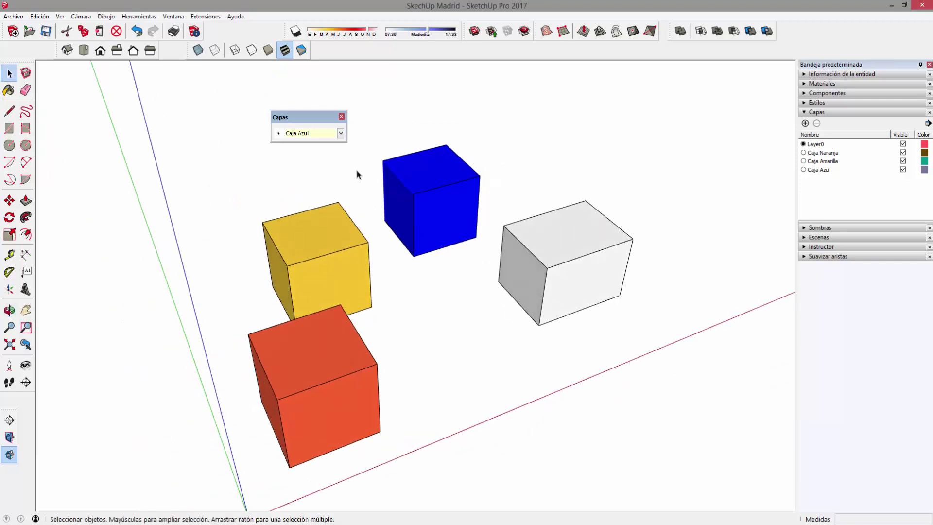
left_click_drag(367, 127, 501, 275)
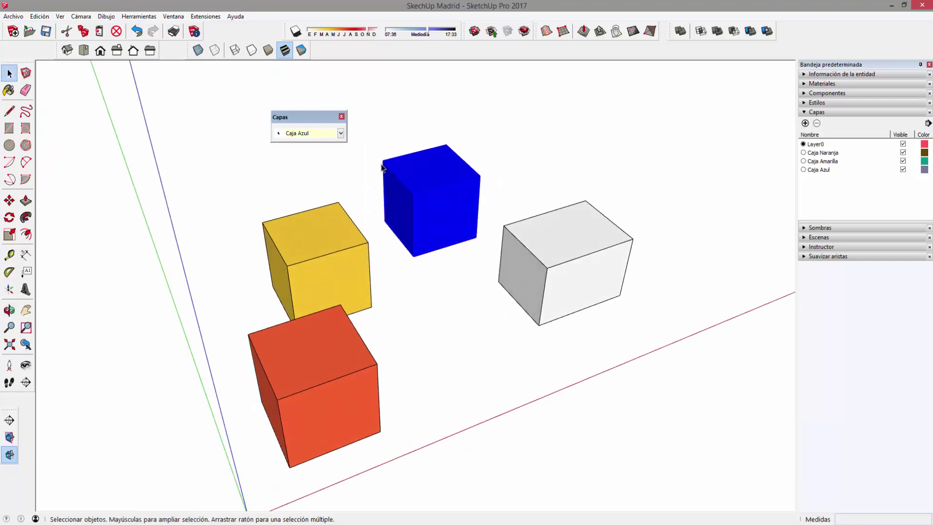
left_click(340, 132)
left_click(310, 147)
left_click(439, 132)
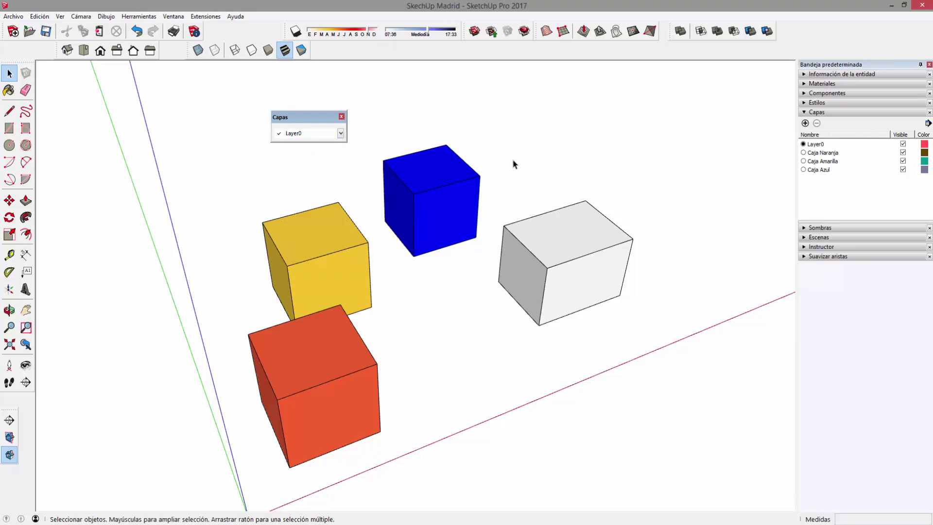
left_click(928, 123)
left_click(869, 134)
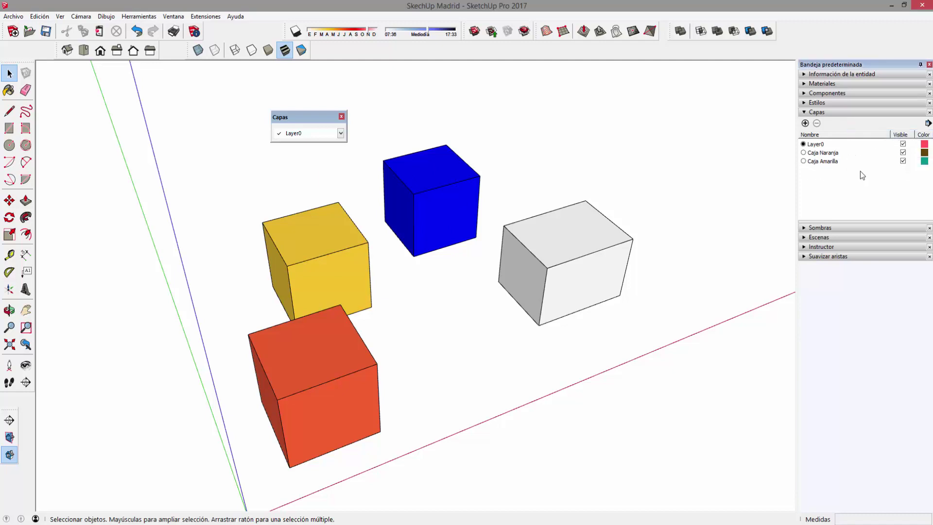
Close the Layers options flyout without purging and highlight the Caja Amarilla row
middle_click_drag(641, 295, 332, 277)
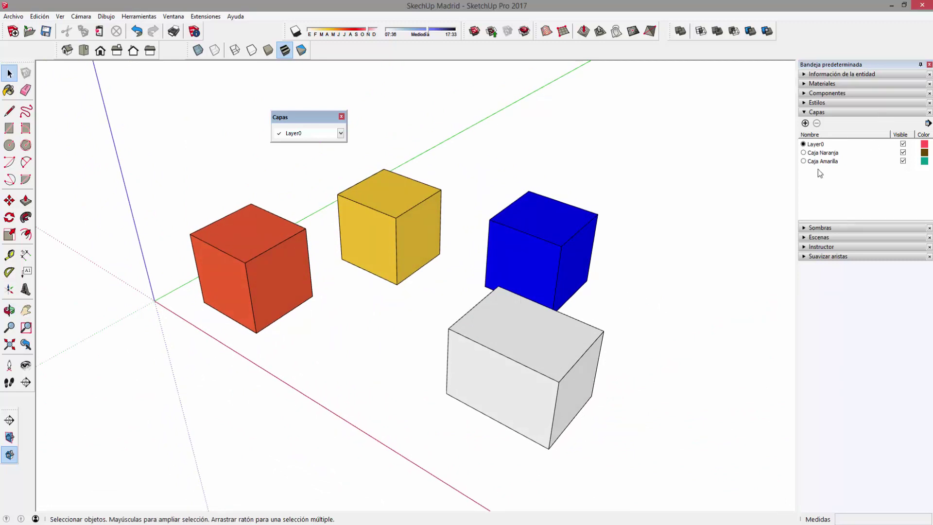
mouse_move(476, 256)
middle_mouse_down()
mouse_move(458, 273)
mouse_move(80, 303)
middle_mouse_up()
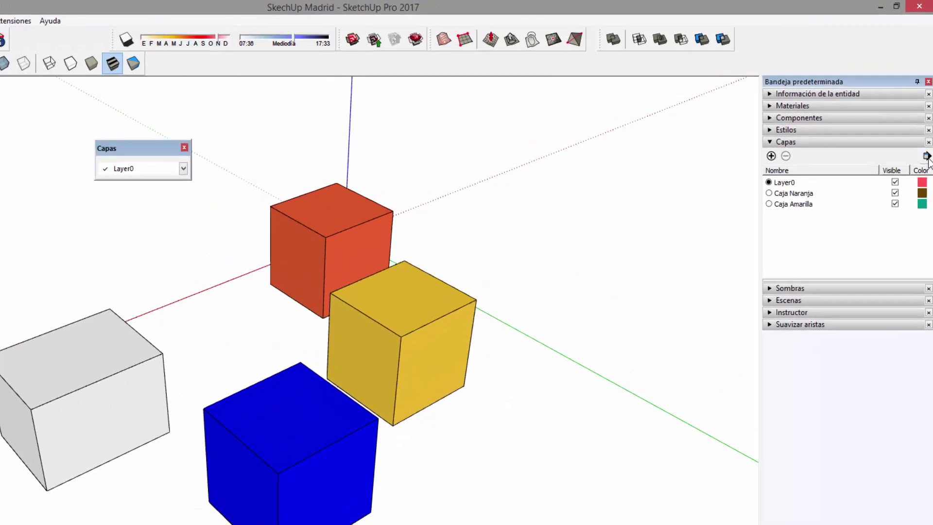
left_click(928, 123)
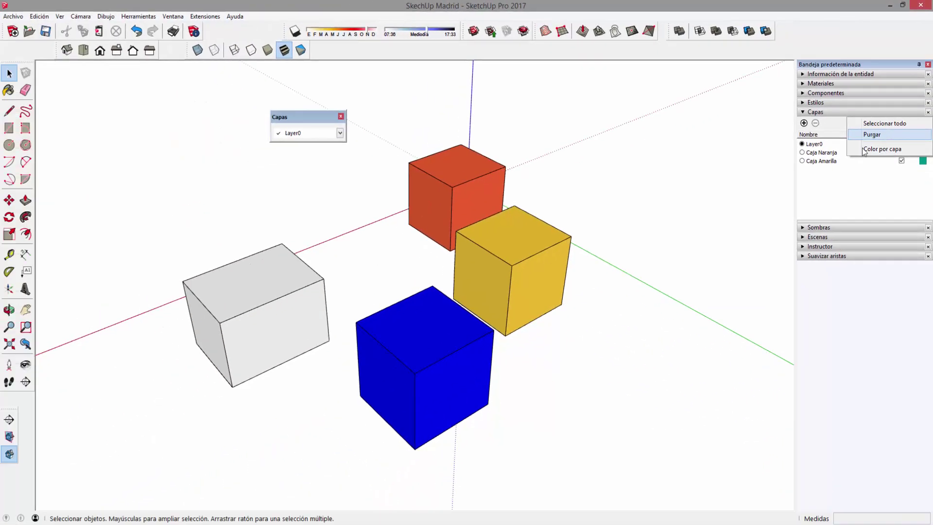
left_click(867, 218)
middle_click_drag(493, 343, 506, 343)
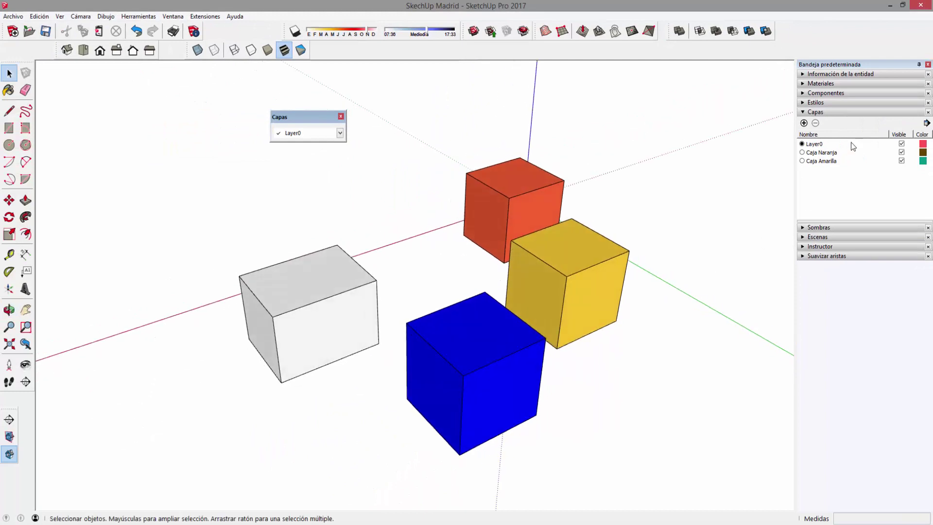
left_click(820, 161)
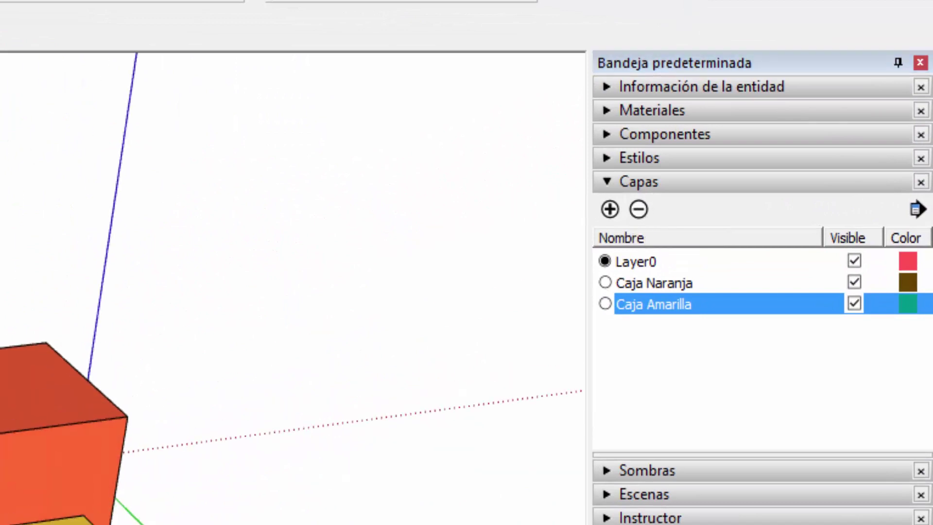
Delete the Caja Amarilla layer, choosing Eliminar contenido to remove the yellow cube too
left_click(661, 300)
key("Return")
left_click(686, 304)
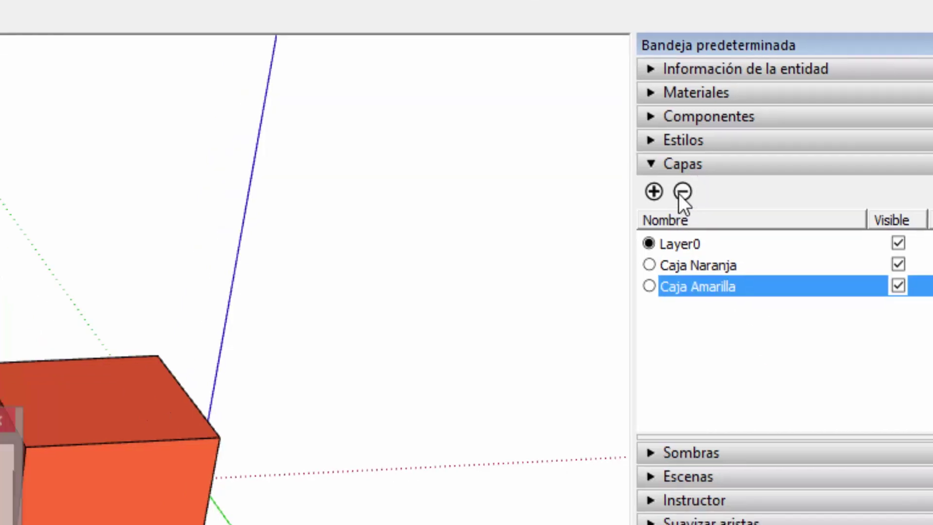
left_click(637, 209)
left_click_drag(480, 164, 460, 0)
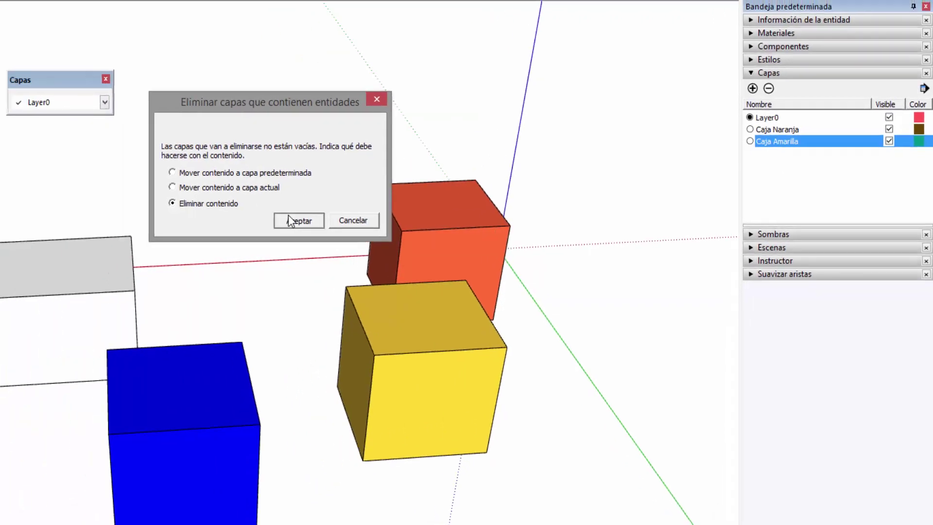
left_click(195, 221)
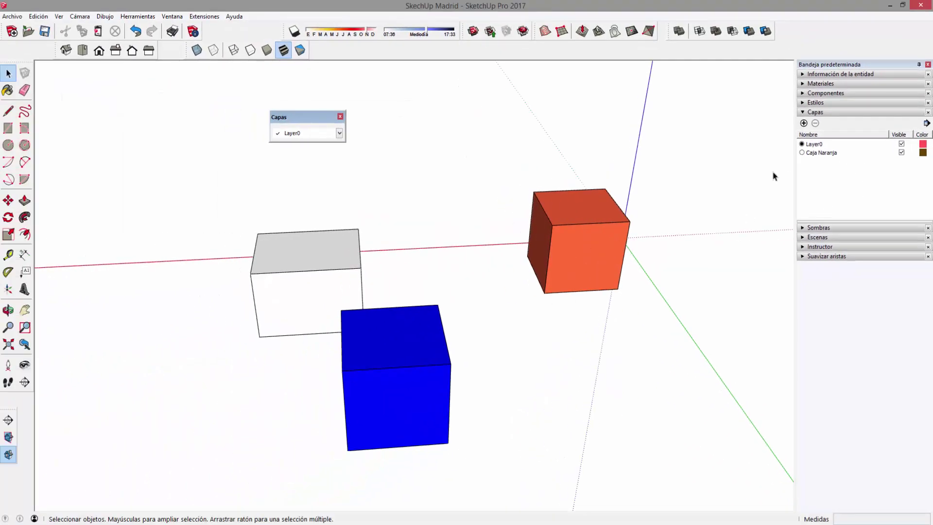
middle_click_drag(683, 329, 695, 273)
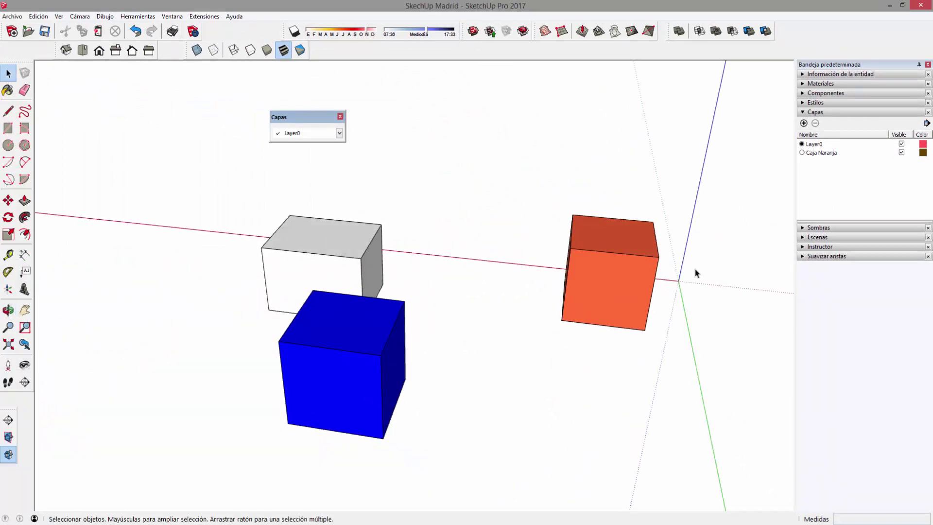
left_click(826, 153)
left_click(815, 123)
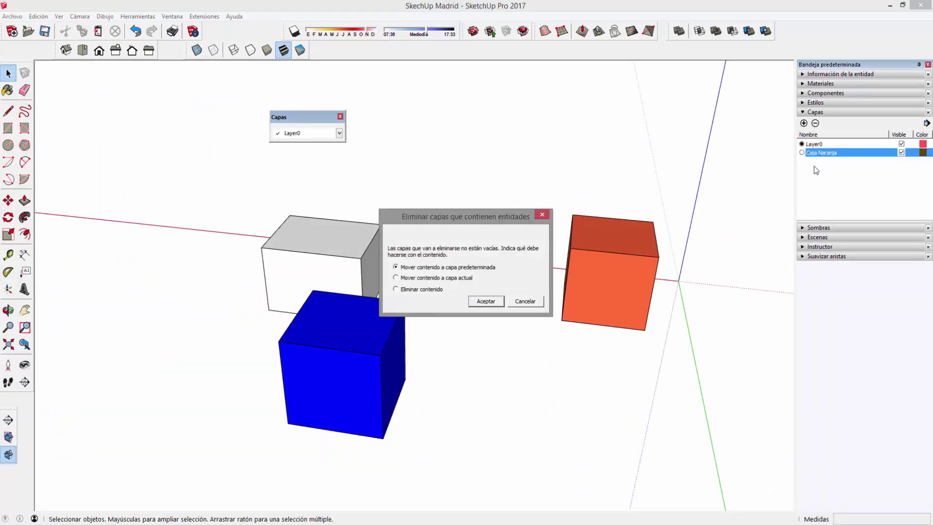
left_click_drag(497, 217, 532, 109)
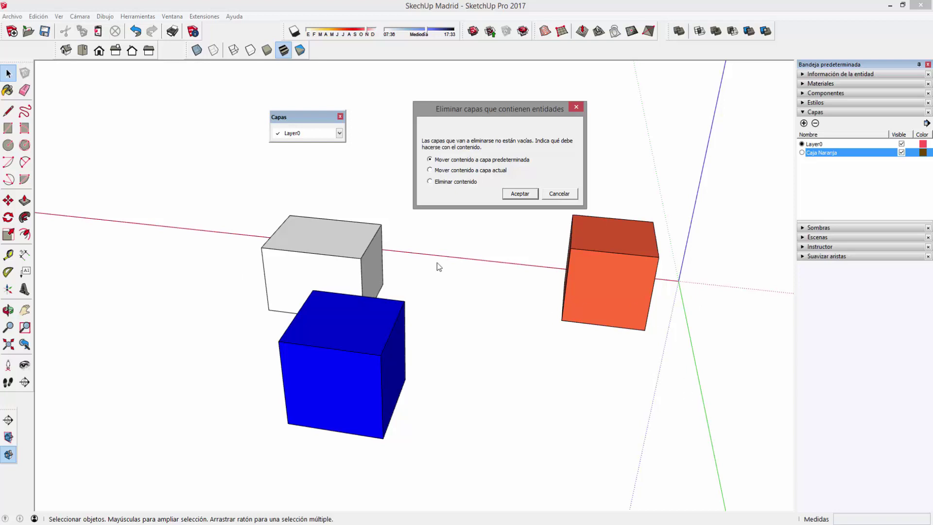
left_click_drag(508, 109, 490, 102)
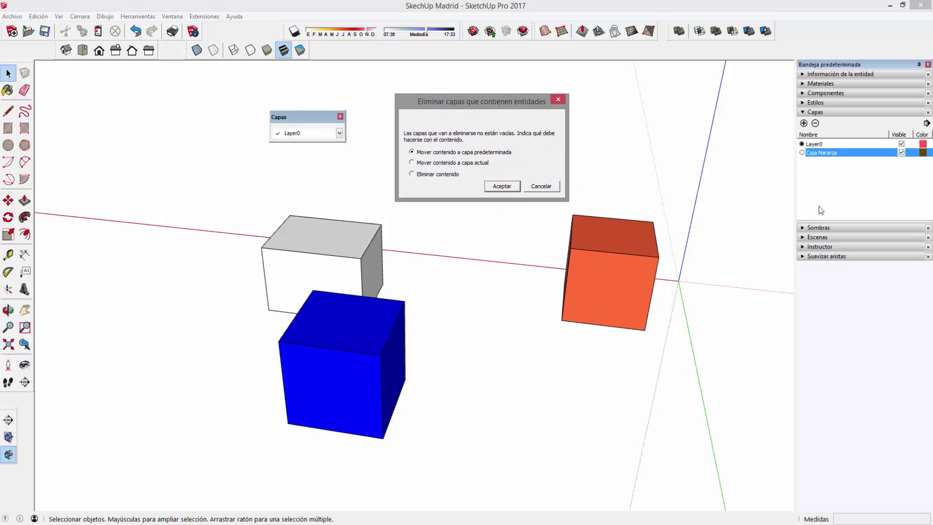
left_click(420, 177)
left_click(461, 152)
left_click(558, 100)
left_click_drag(326, 117, 333, 97)
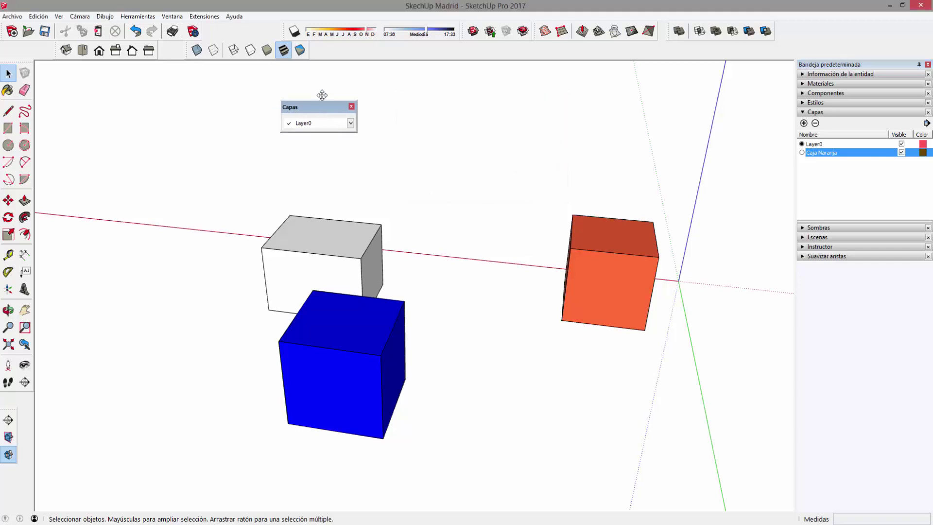
middle_click_drag(519, 238, 629, 252)
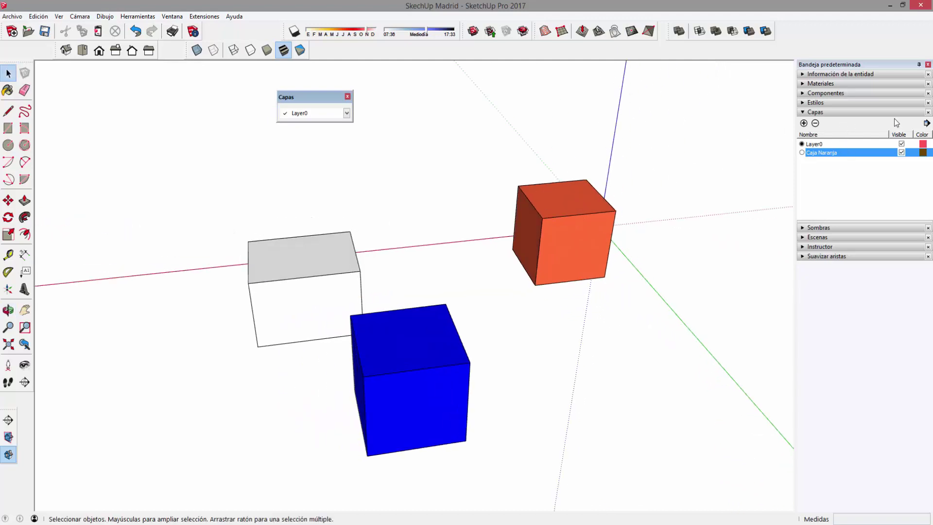
mouse_move(612, 248)
middle_mouse_down()
mouse_move(546, 254)
mouse_move(406, 308)
mouse_move(396, 359)
mouse_move(492, 316)
middle_mouse_up()
key("space")
left_click_drag(248, 184, 471, 397)
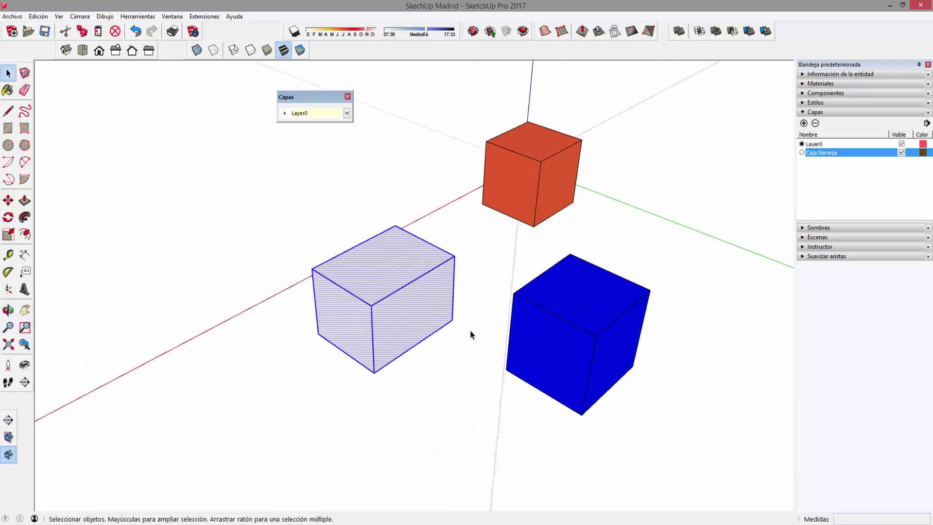
left_click_drag(266, 202, 471, 407)
mouse_move(471, 407)
middle_mouse_down()
mouse_move(437, 381)
mouse_move(408, 382)
middle_mouse_up()
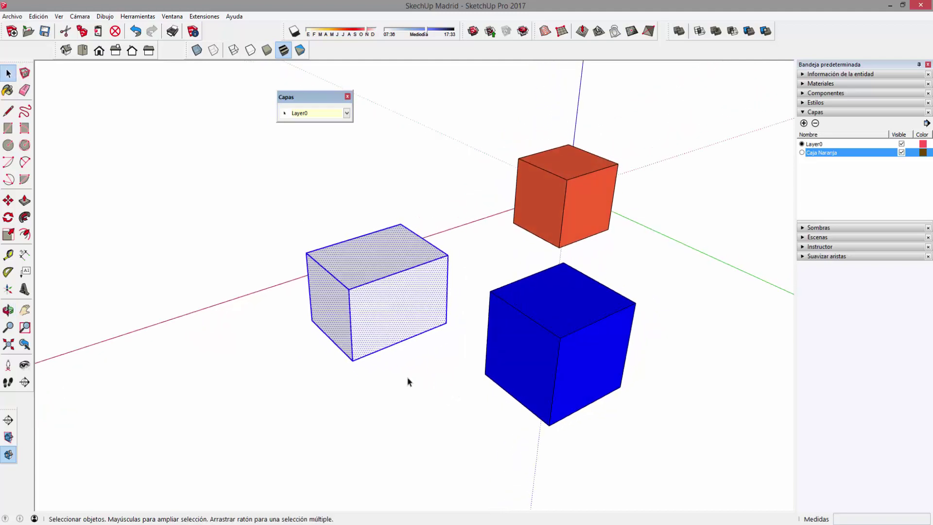
left_click(440, 374)
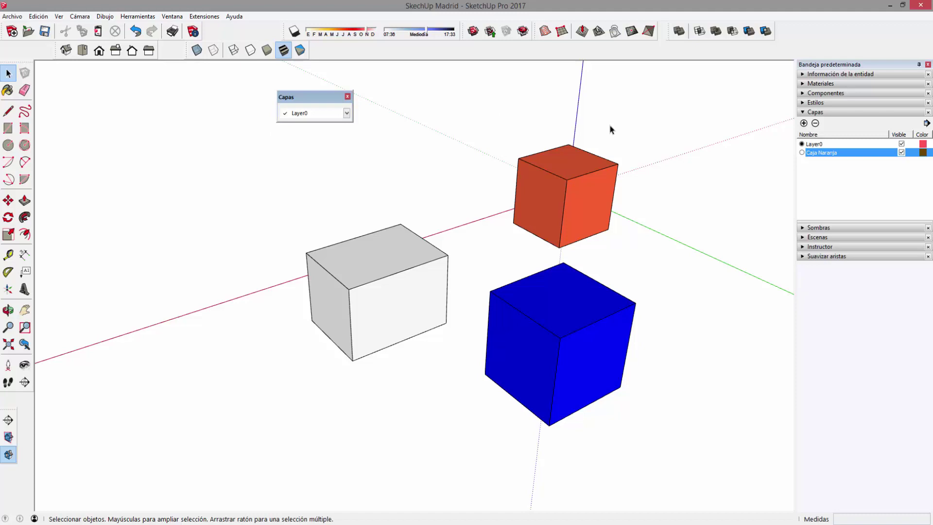
mouse_move(615, 211)
middle_mouse_down()
mouse_move(596, 232)
mouse_move(437, 222)
mouse_move(298, 249)
middle_mouse_up()
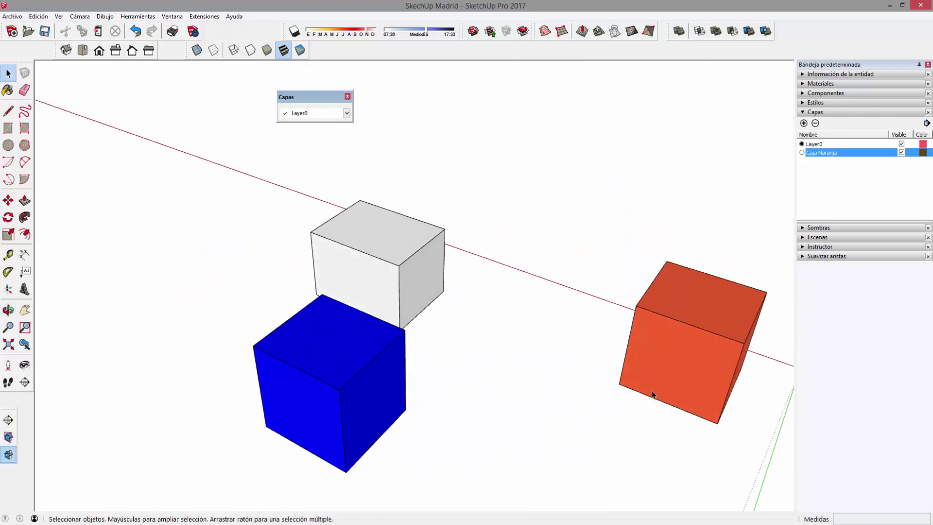
mouse_move(633, 309)
middle_mouse_down()
mouse_move(573, 281)
mouse_move(618, 267)
mouse_move(455, 271)
middle_mouse_up()
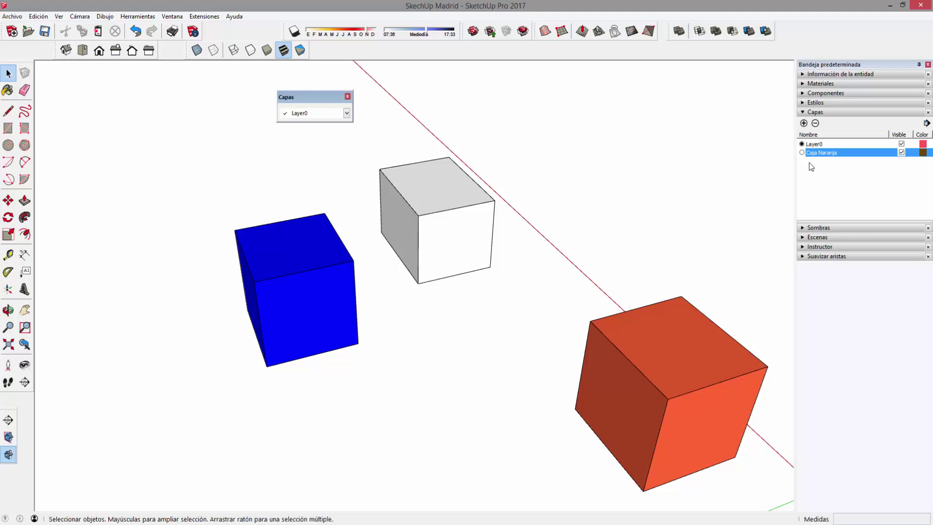
left_click(304, 229)
left_click(660, 334)
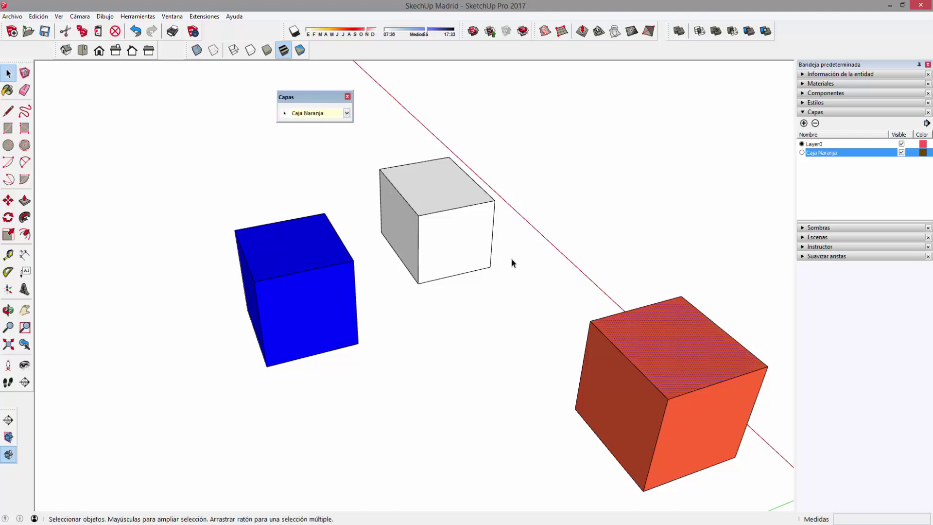
left_click(581, 298)
scroll(450, 250, "down", 2)
middle_click_drag(450, 250, 552, 285)
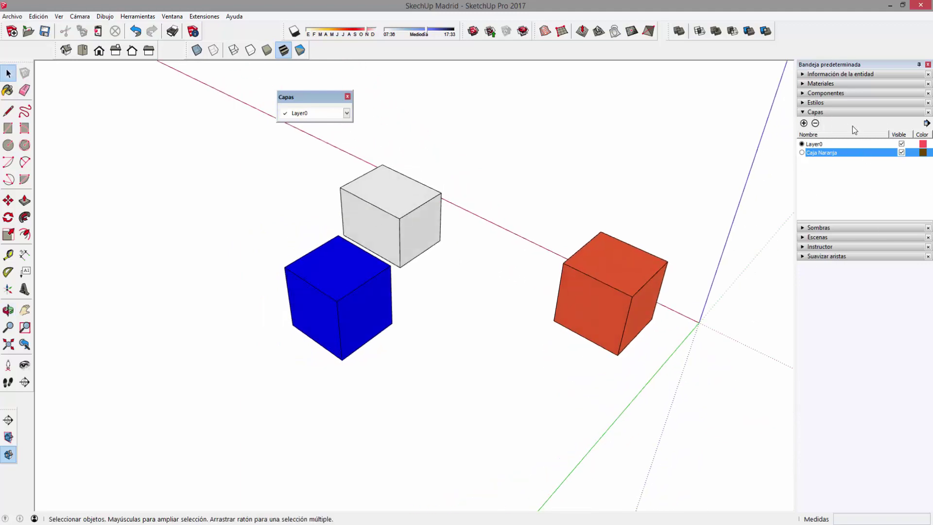
mouse_move(547, 307)
middle_mouse_down()
mouse_move(493, 325)
mouse_move(487, 289)
middle_mouse_up()
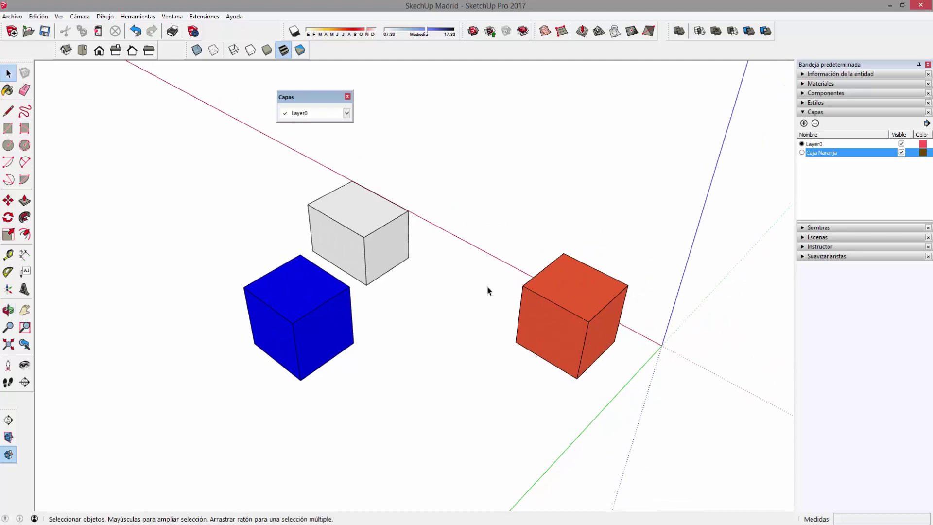
mouse_move(379, 197)
middle_mouse_down()
mouse_move(417, 216)
mouse_move(229, 250)
mouse_move(364, 156)
middle_mouse_up()
left_click_drag(364, 156, 510, 320)
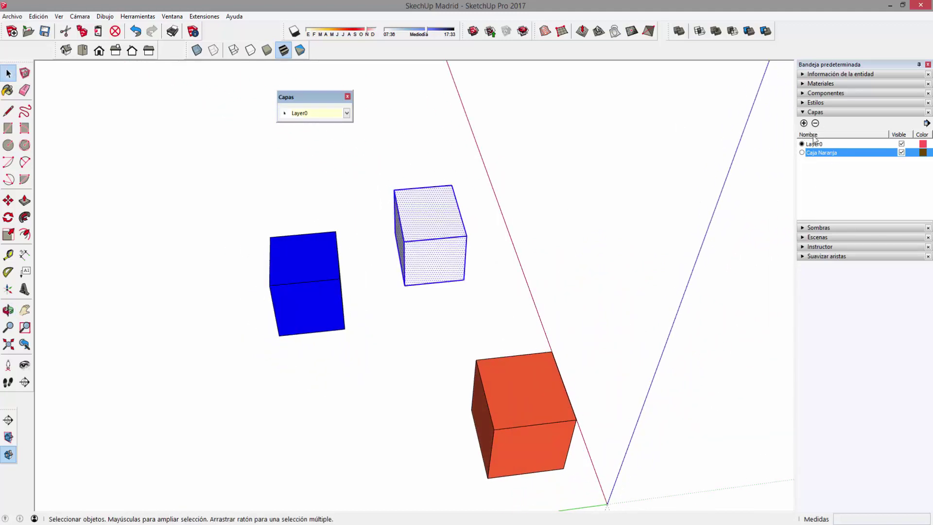
left_click(346, 113)
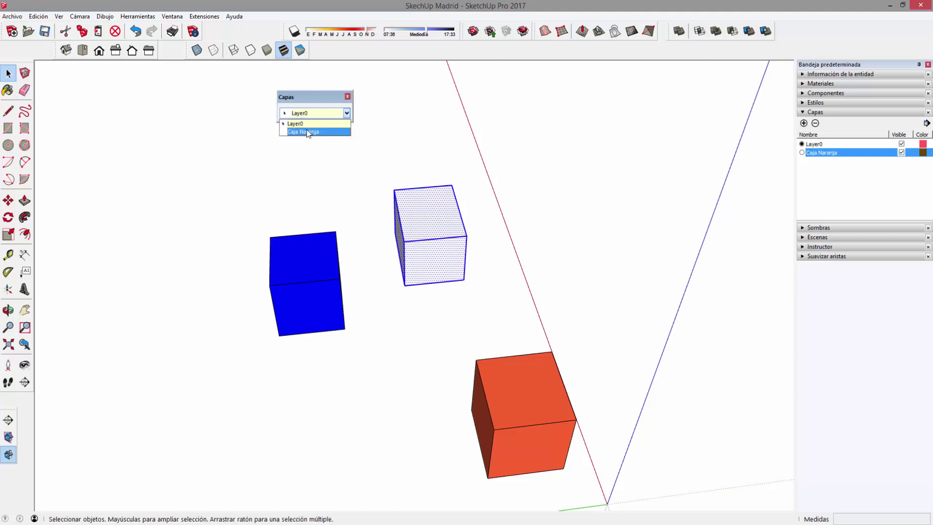
left_click(307, 132)
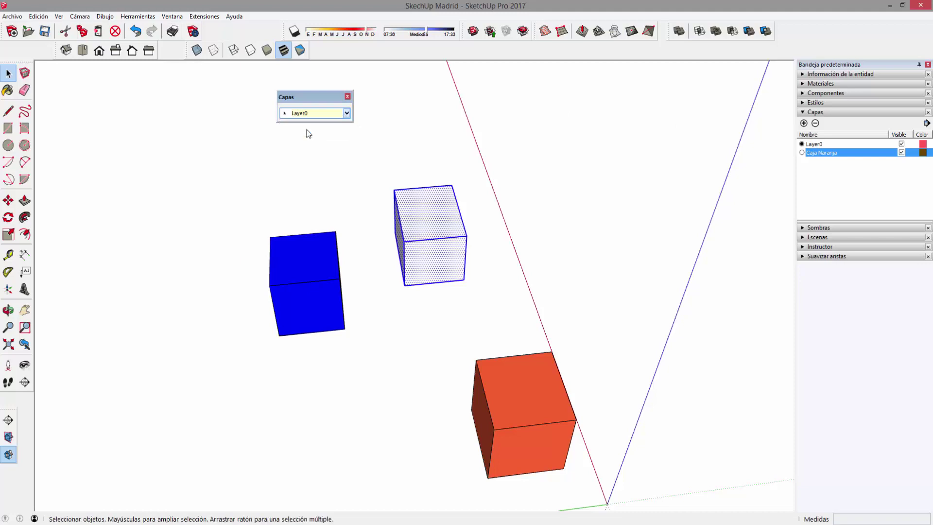
left_click(412, 165)
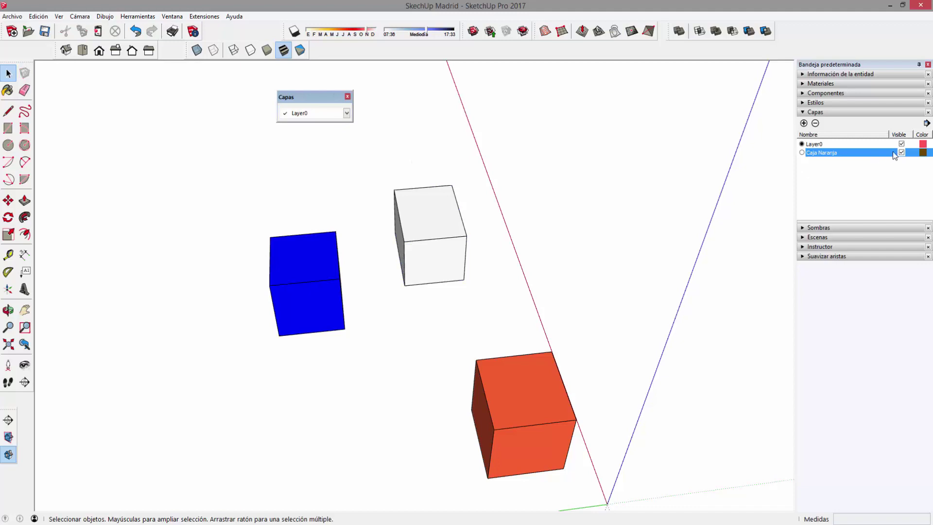
left_click(901, 153)
left_click(901, 152)
left_click(901, 152)
mouse_move(408, 314)
middle_mouse_down()
mouse_move(624, 278)
mouse_move(662, 281)
mouse_move(610, 369)
mouse_move(507, 378)
mouse_move(641, 356)
middle_mouse_up()
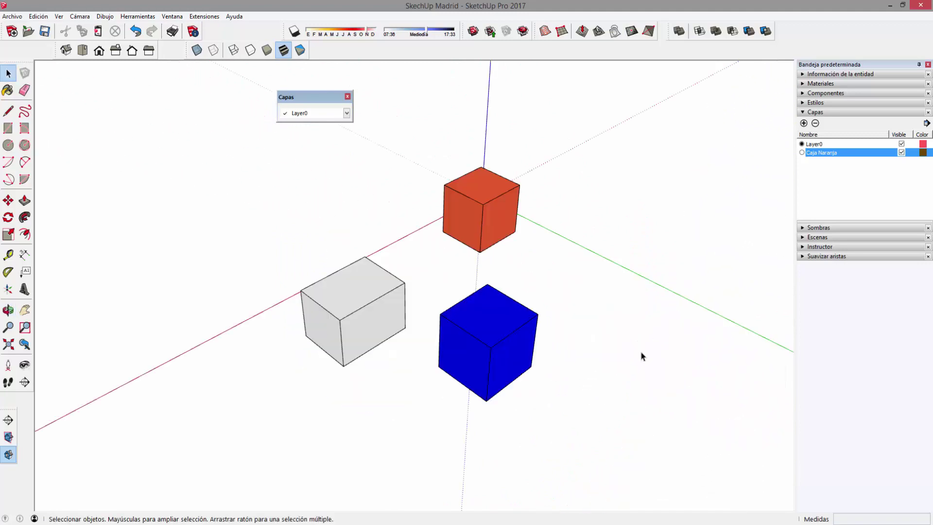